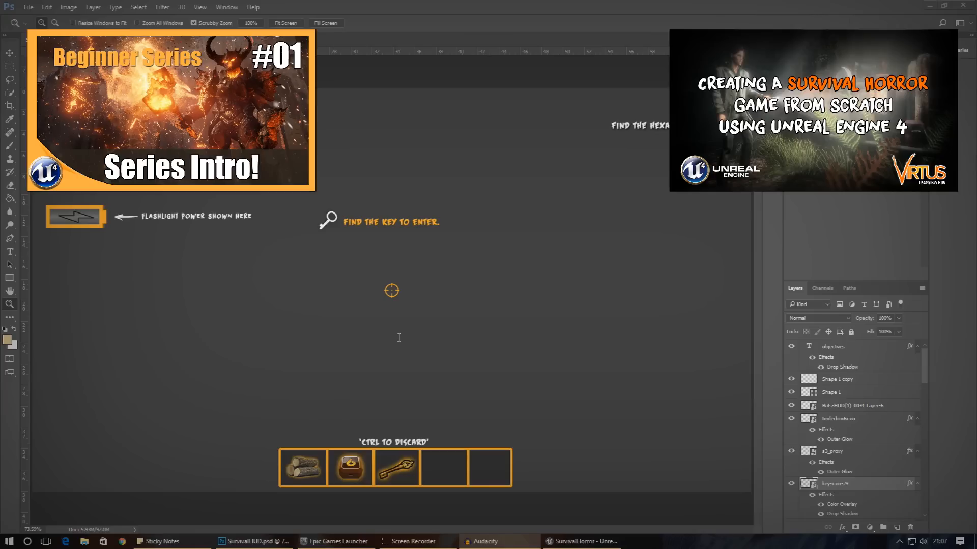
left_click(361, 232)
left_click_drag(321, 243, 360, 240)
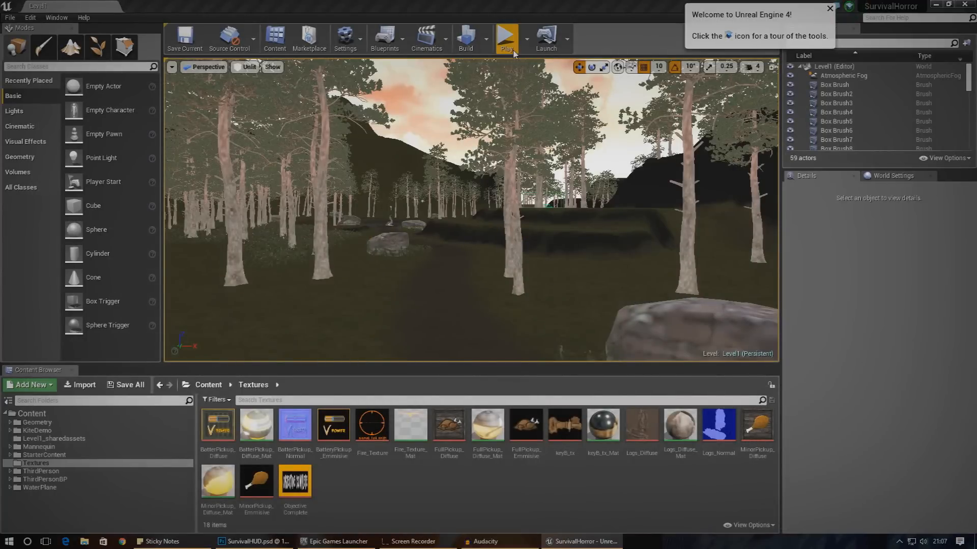
Playtest the SurvivalHorror level in Unreal Engine, sprinting through the forest to check the current HUD, and end the session.
left_click(506, 38)
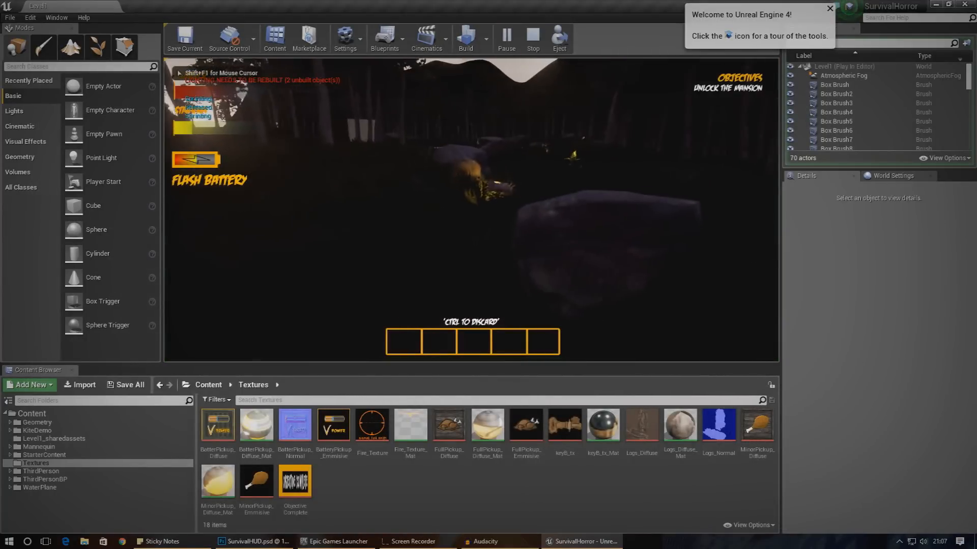
key("w")
key("shift")
key("shift")
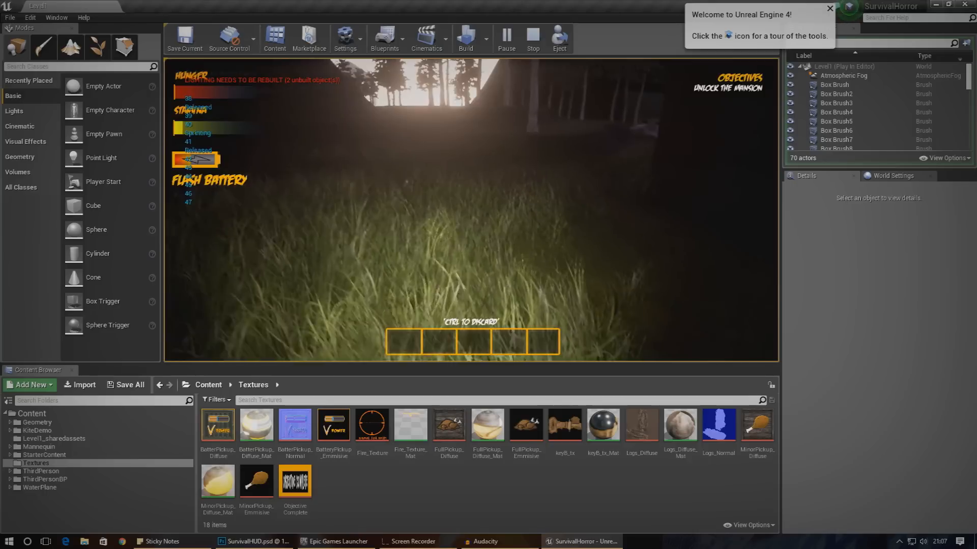
key("Escape")
Switch to Photoshop and draw a rectangular marquee selection around the key icon in SurvivalHUD.psd, with the key-icon-29 layer active.
left_click(274, 542)
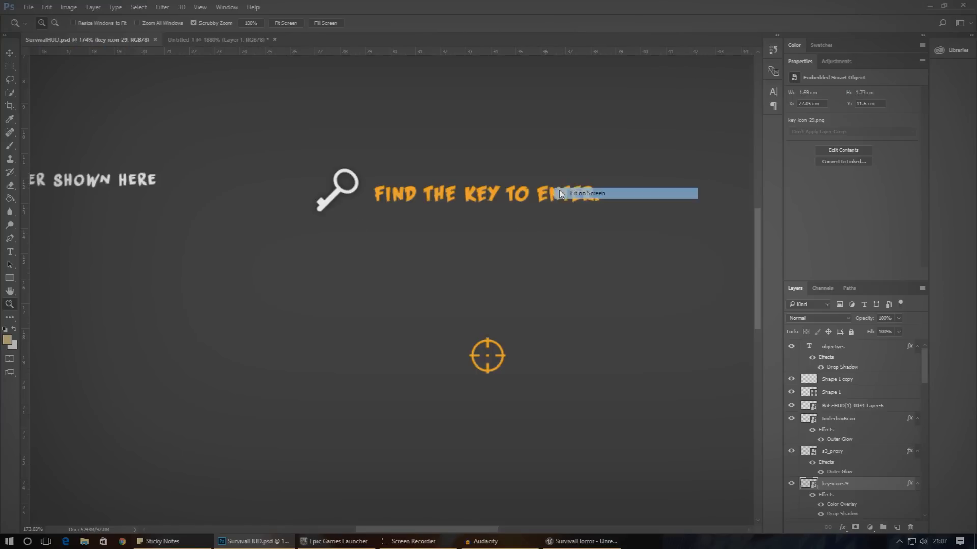
left_click_drag(390, 228, 435, 220)
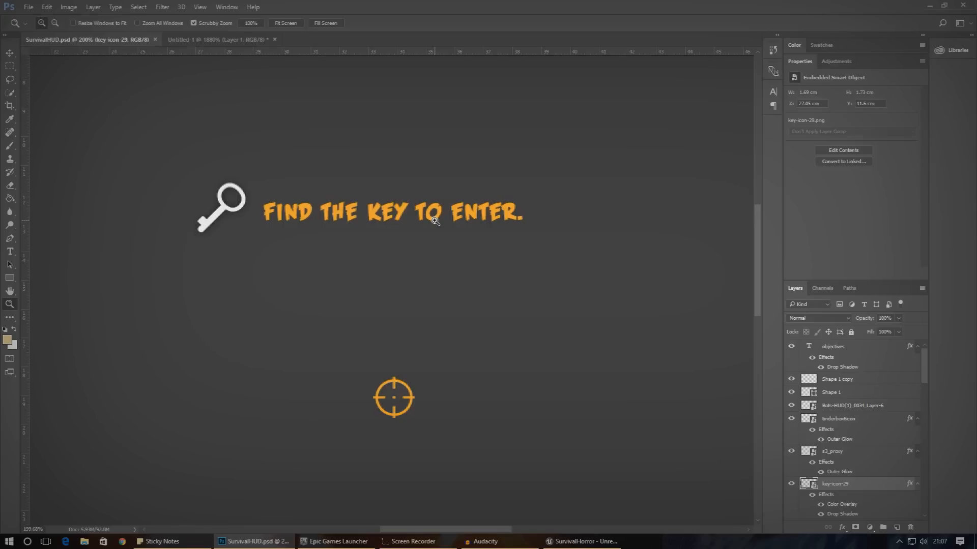
right_click(435, 220)
left_click(439, 227)
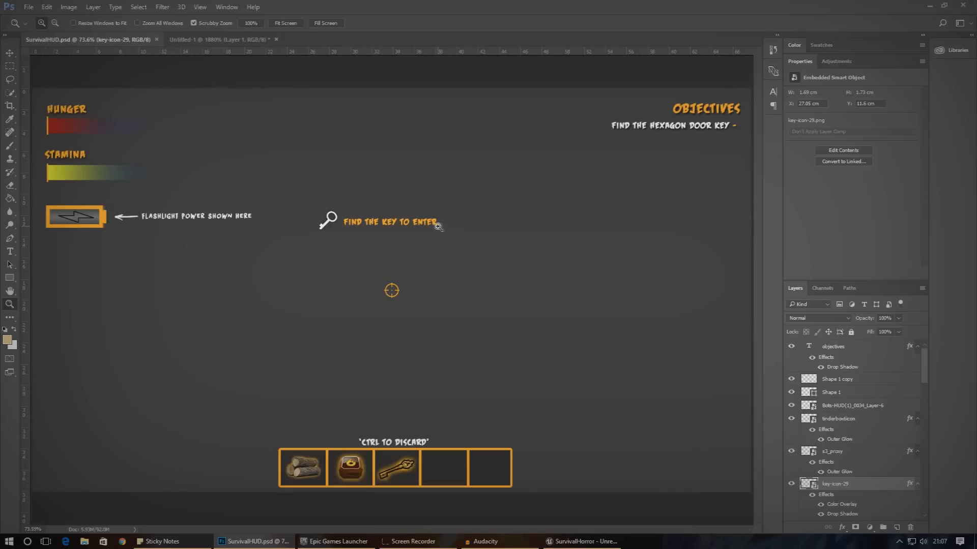
left_click(827, 458)
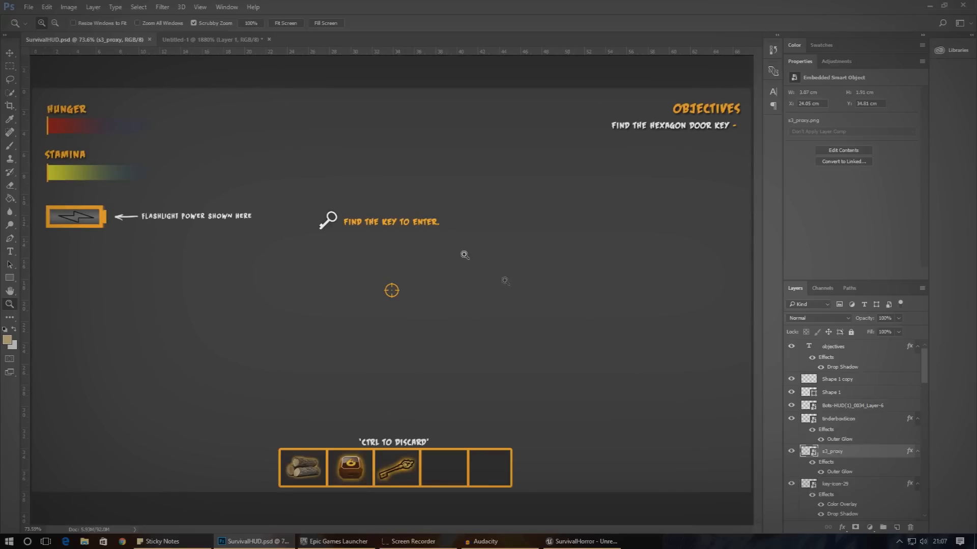
left_click(10, 66)
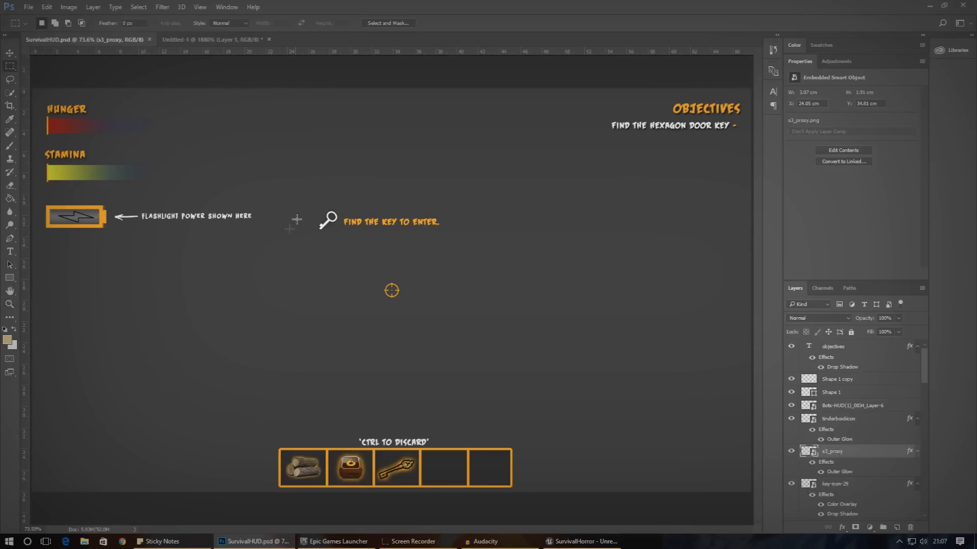
left_click_drag(314, 208, 342, 235)
left_click(846, 487)
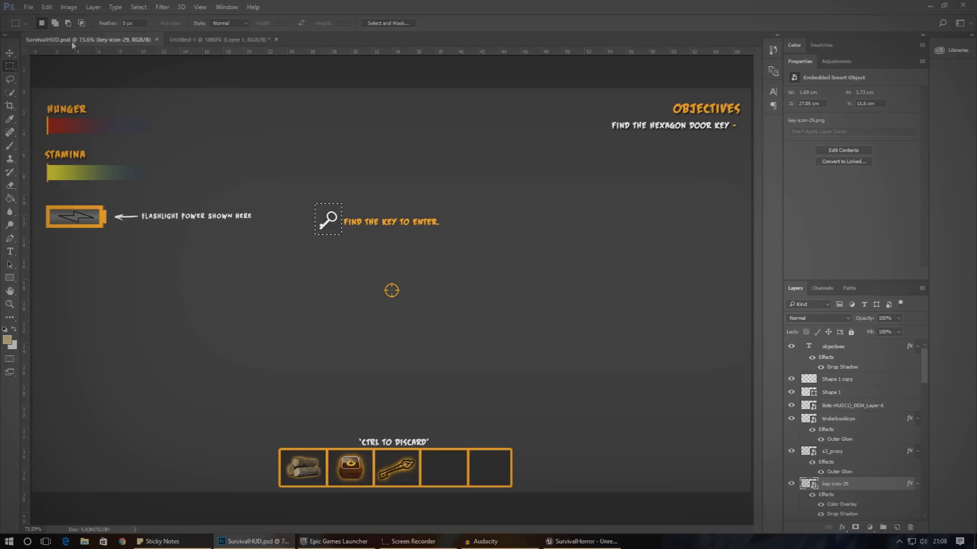
Create a new 48 x 49 pixel document at 72 ppi from the Clipboard preset and paste the copied key icon into it.
left_click(32, 7)
left_click(41, 18)
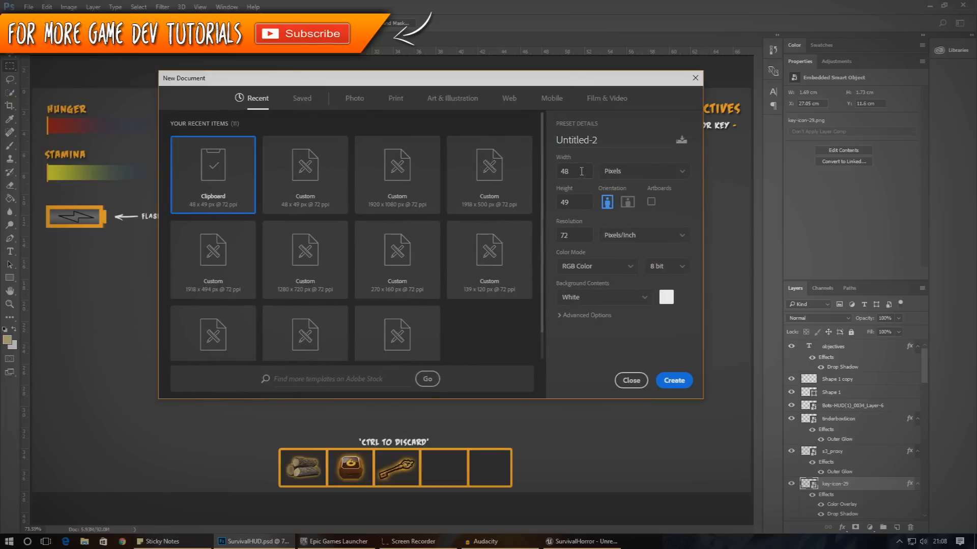
left_click(672, 381)
key("ctrl+v")
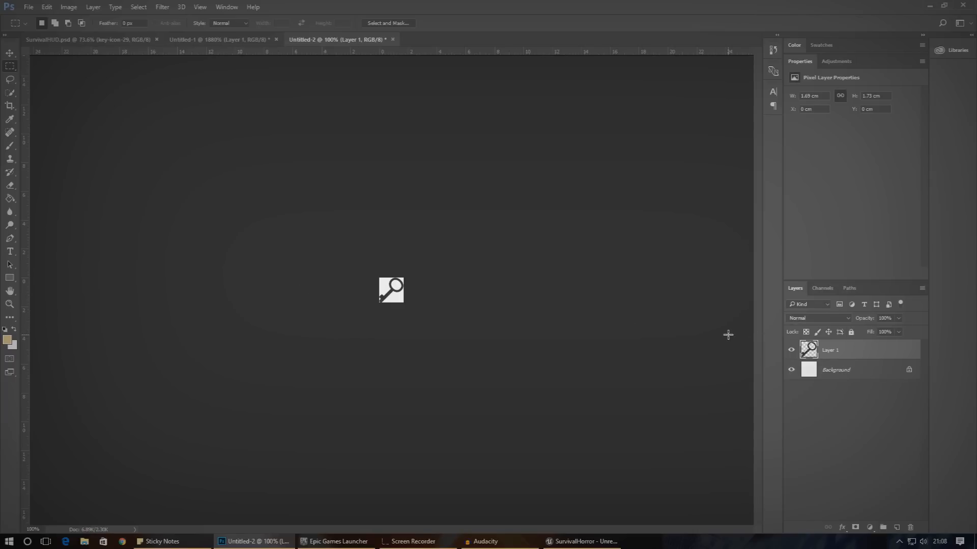
Delete the Background layer and apply a white Color Overlay at 100% opacity to the pasted key layer.
left_click(850, 369)
key("Delete")
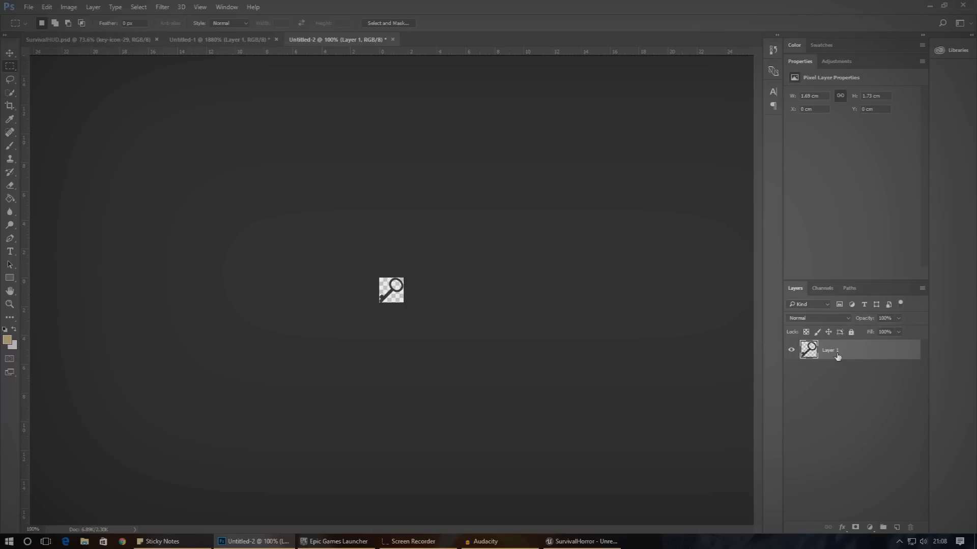
right_click(837, 357)
left_click(772, 69)
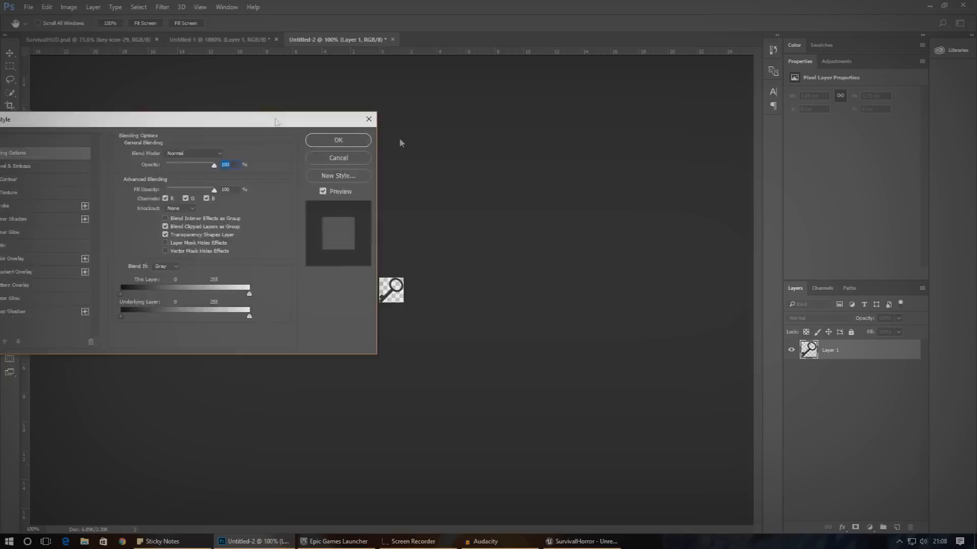
left_click(358, 254)
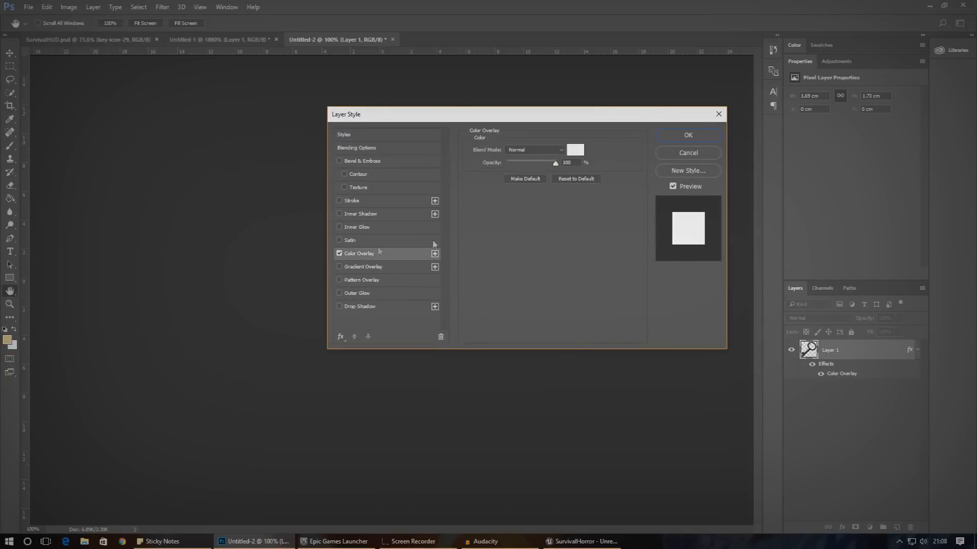
left_click_drag(617, 120, 647, 141)
key("Return")
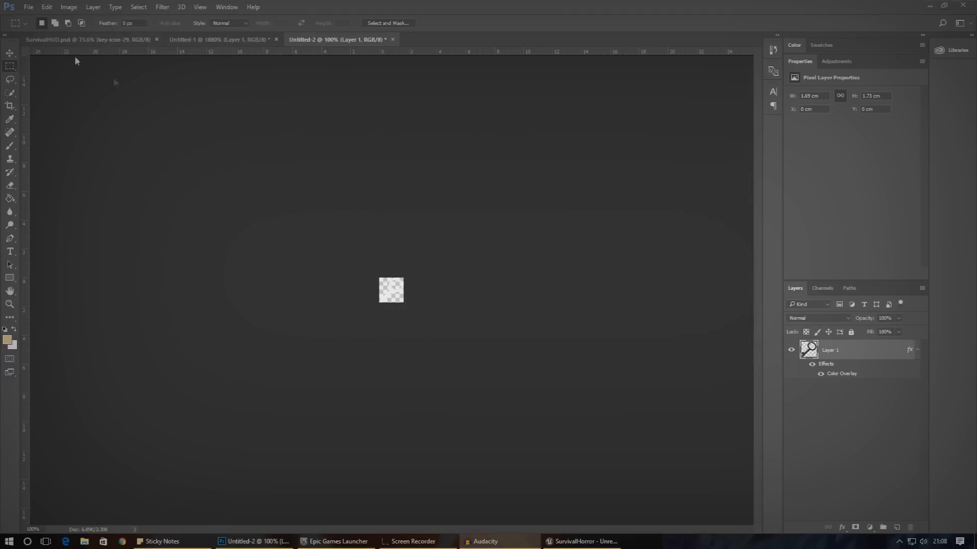
Save the key icon as a PNG in the SurvivalHorror folder, replacing the existing KeyUIcon file.
left_click(29, 7)
left_click(44, 120)
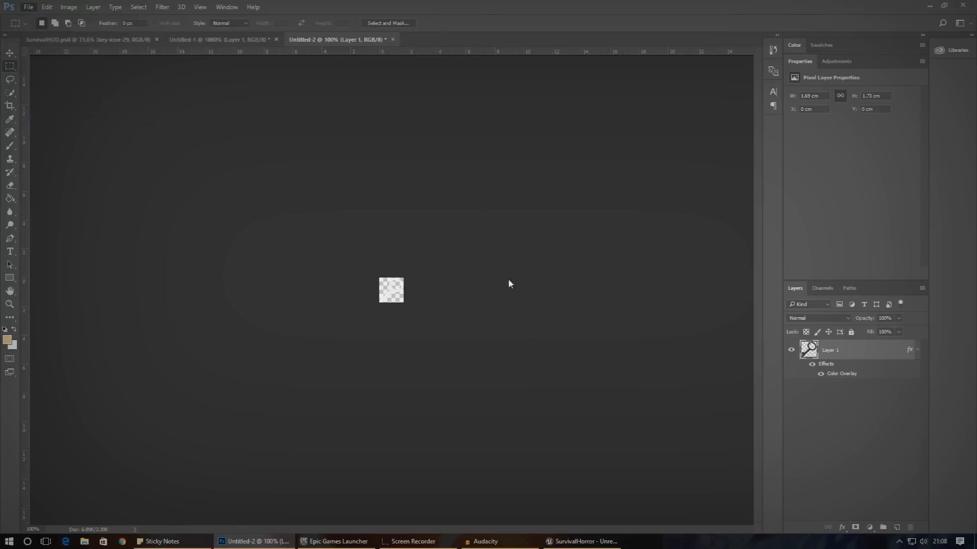
left_click(384, 236)
left_click(295, 372)
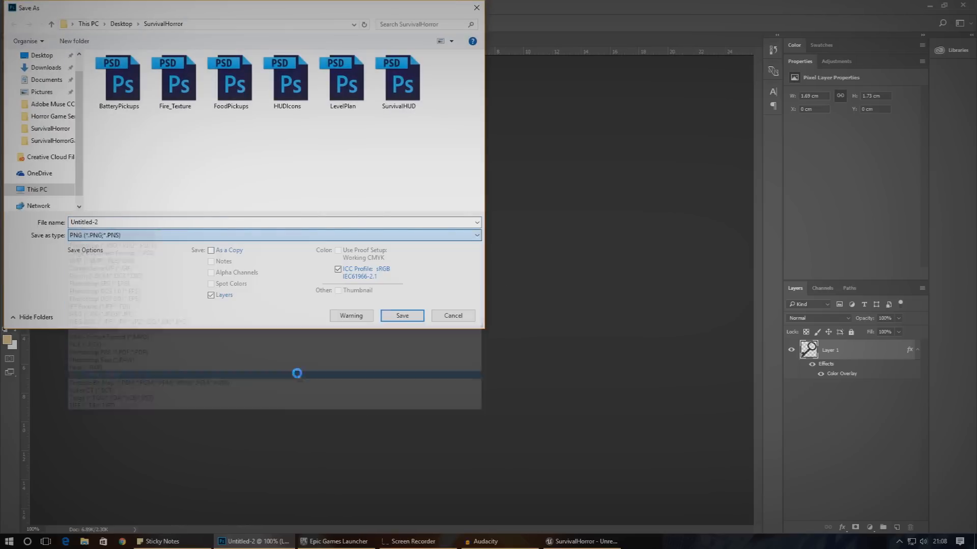
left_click_drag(478, 115, 478, 151)
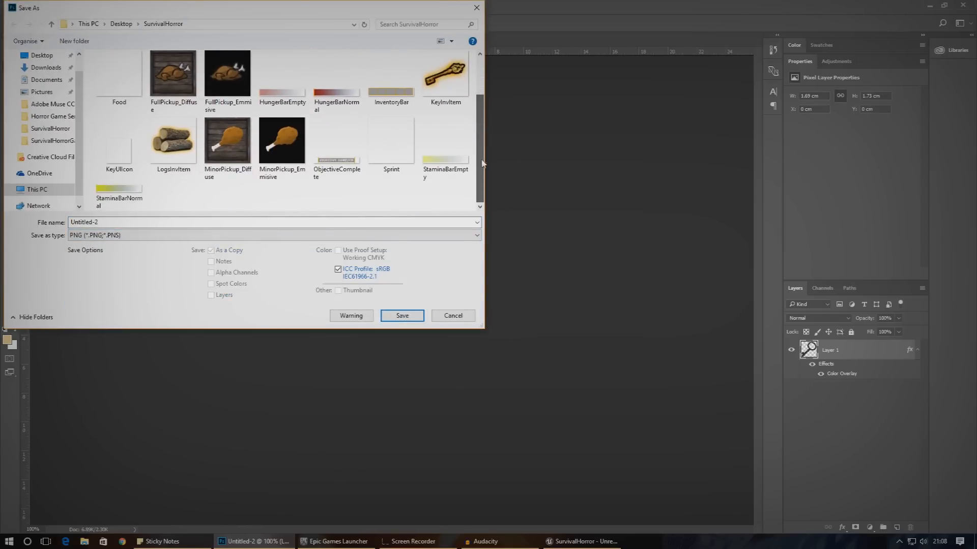
double_click(135, 158)
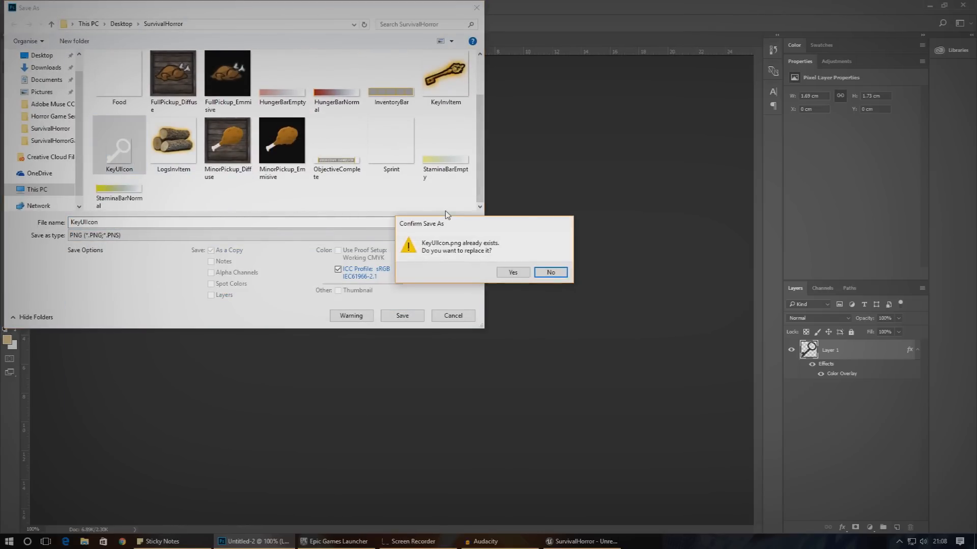
key("Left")
left_click(507, 272)
left_click(526, 173)
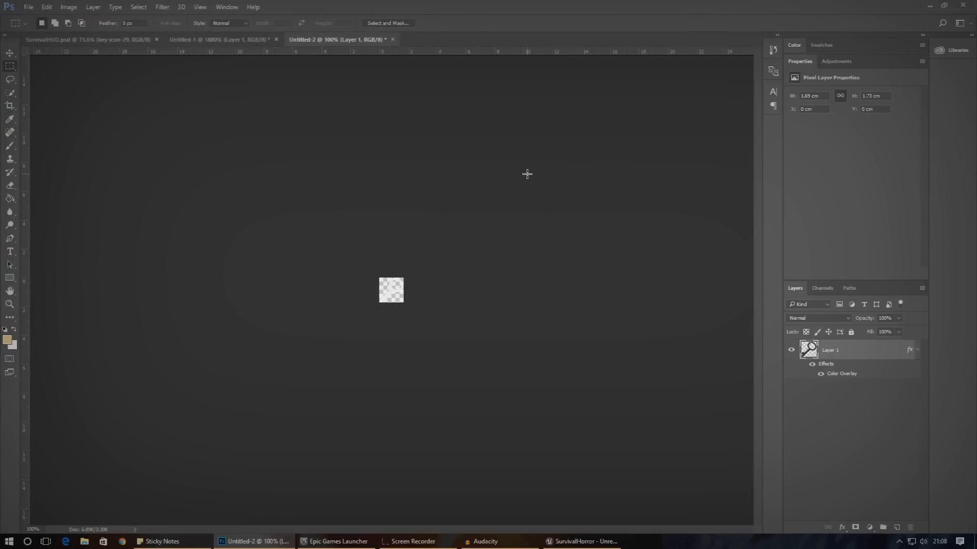
Minimize Photoshop and switch to the SurvivalHorror project in Unreal Engine.
left_click(930, 5)
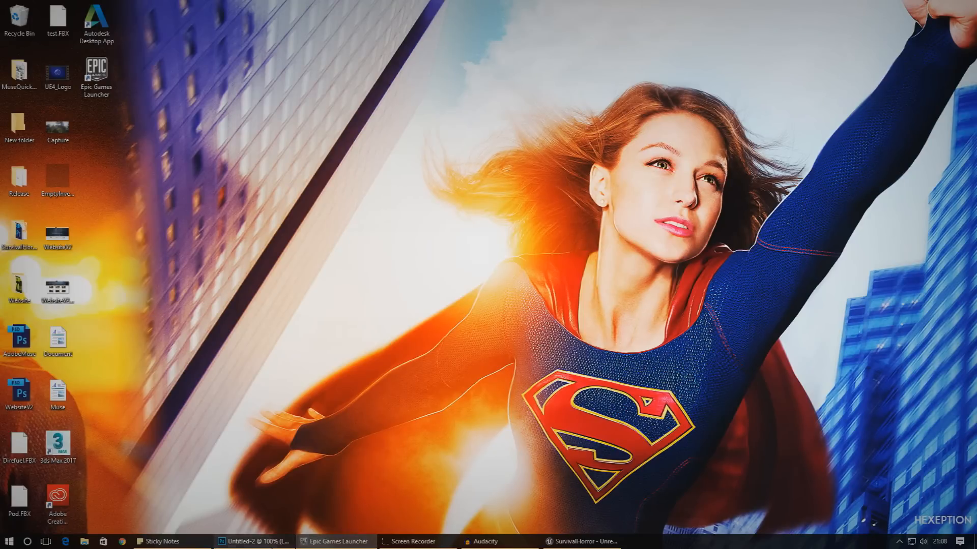
left_click(299, 543)
left_click(591, 544)
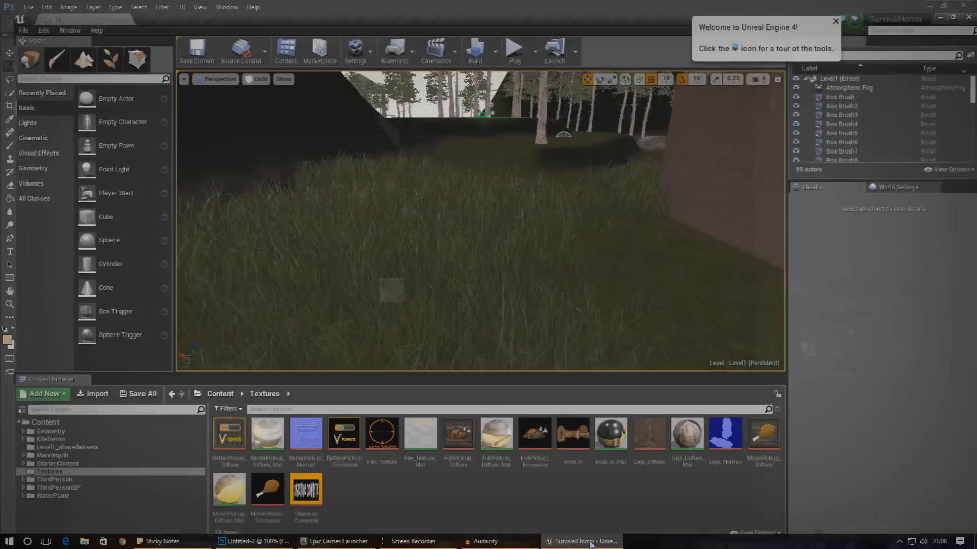
key("w")
right_click_drag(484, 249, 529, 201)
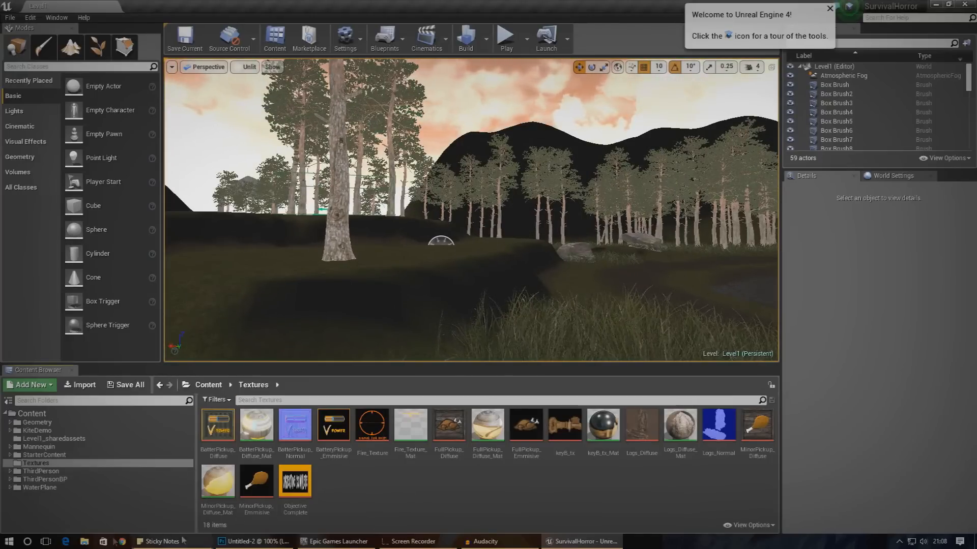
Switch to File Explorer and open the SurvivalHorror folder on the Desktop.
left_click(89, 543)
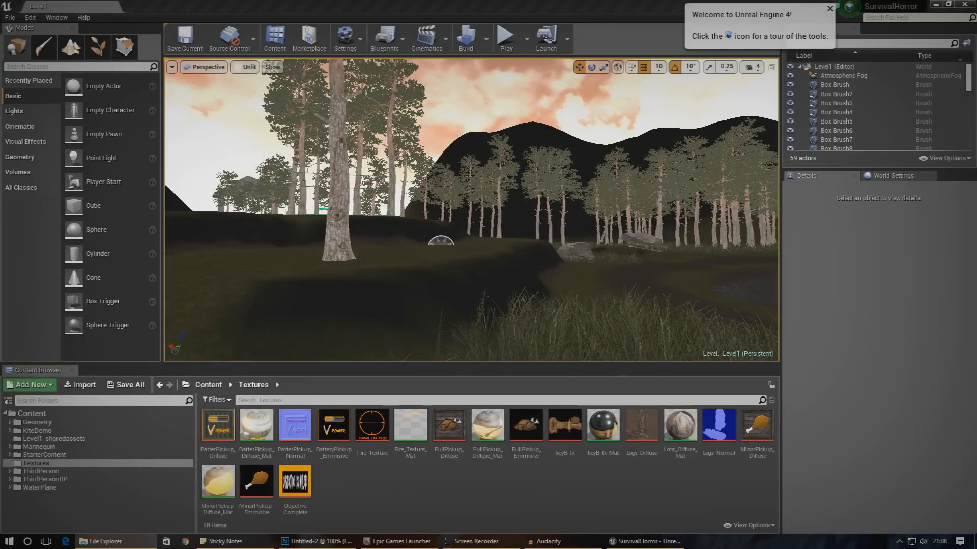
left_click_drag(712, 118, 555, 118)
left_click(491, 175)
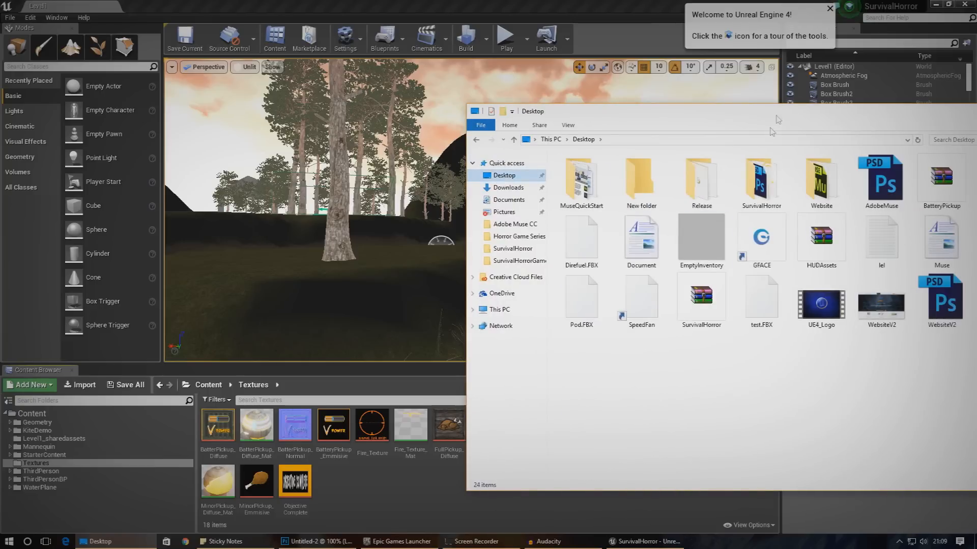
left_click_drag(773, 120, 635, 119)
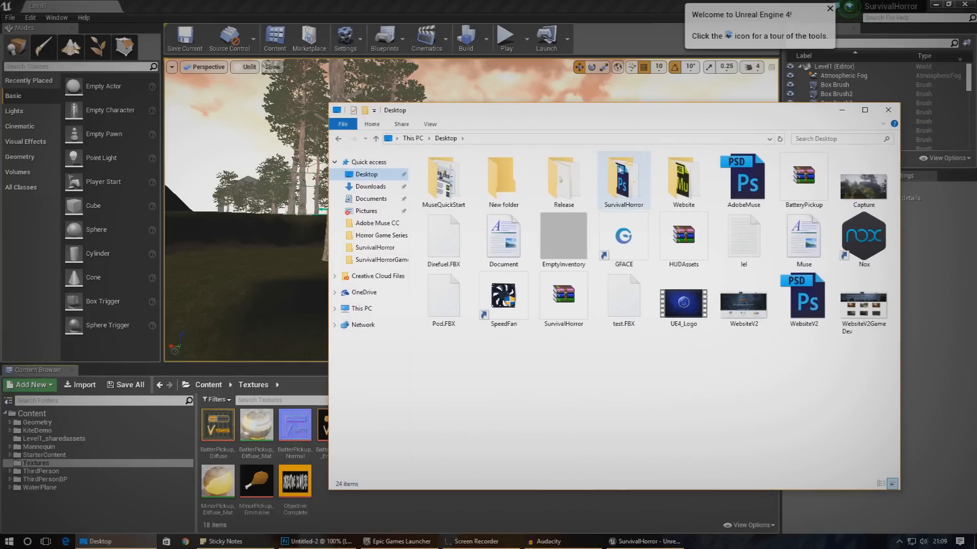
left_click(612, 202)
double_click(612, 202)
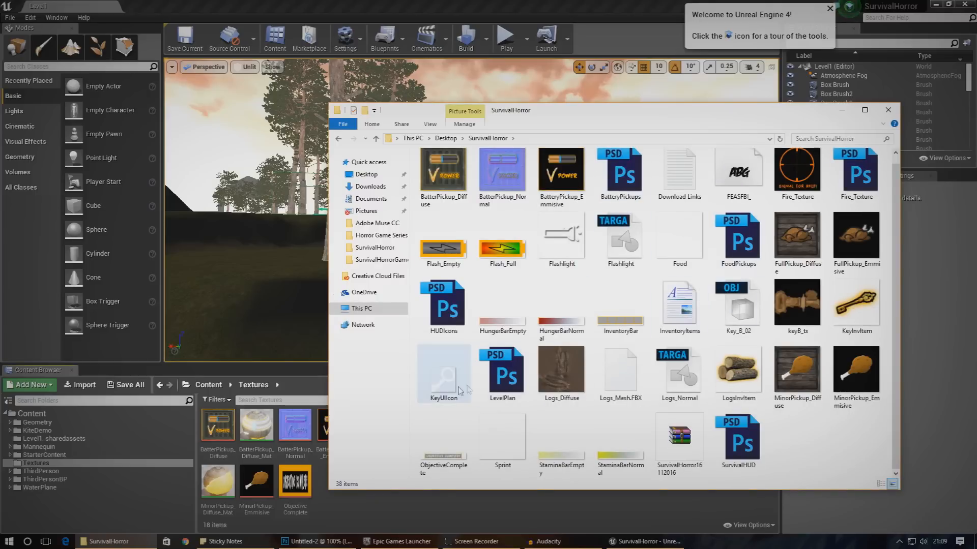
Import the KeyUIcon image from File Explorer into the project's Textures folder in Unreal Engine.
left_click(453, 391)
left_click_drag(455, 387, 344, 504)
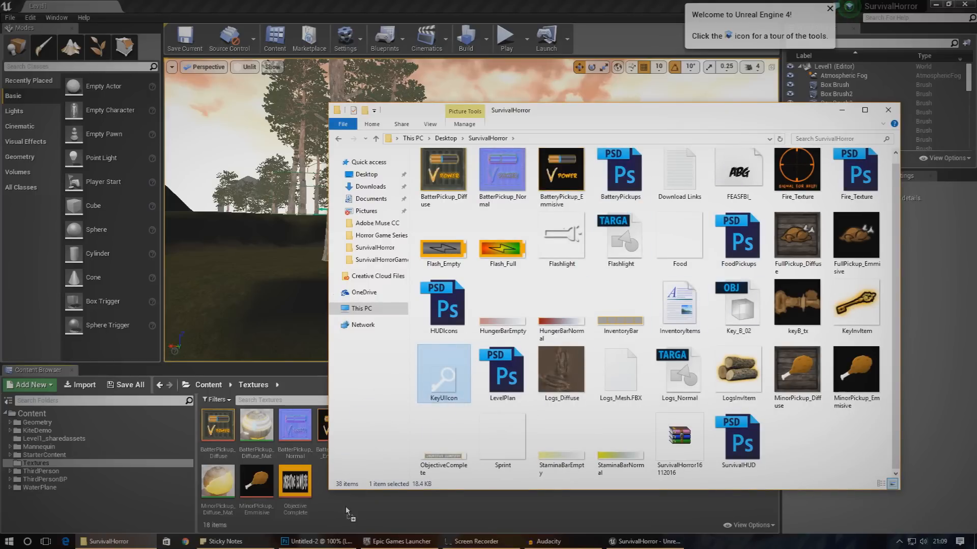
left_click_drag(349, 510, 347, 505)
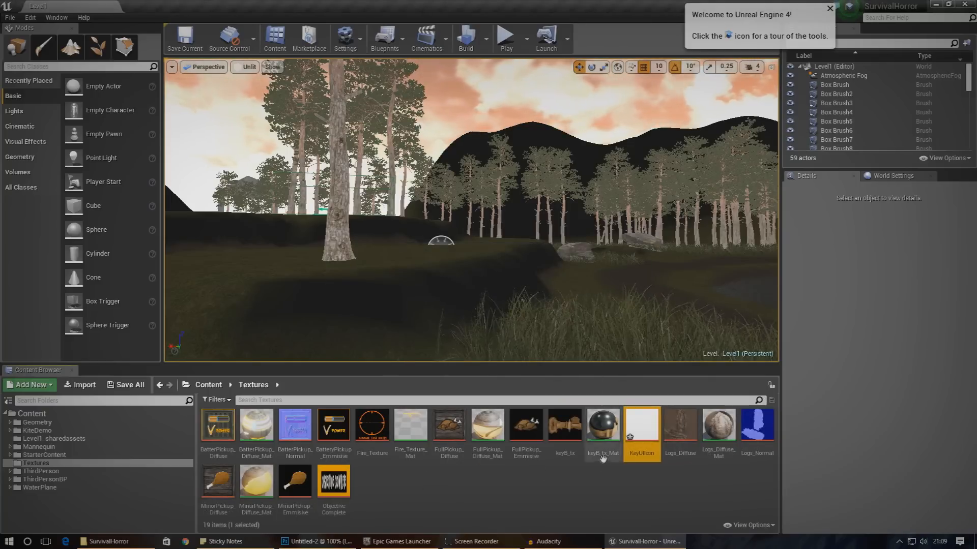
Open the Blueprints folder inside ThirdPersonBP.
left_click(44, 479)
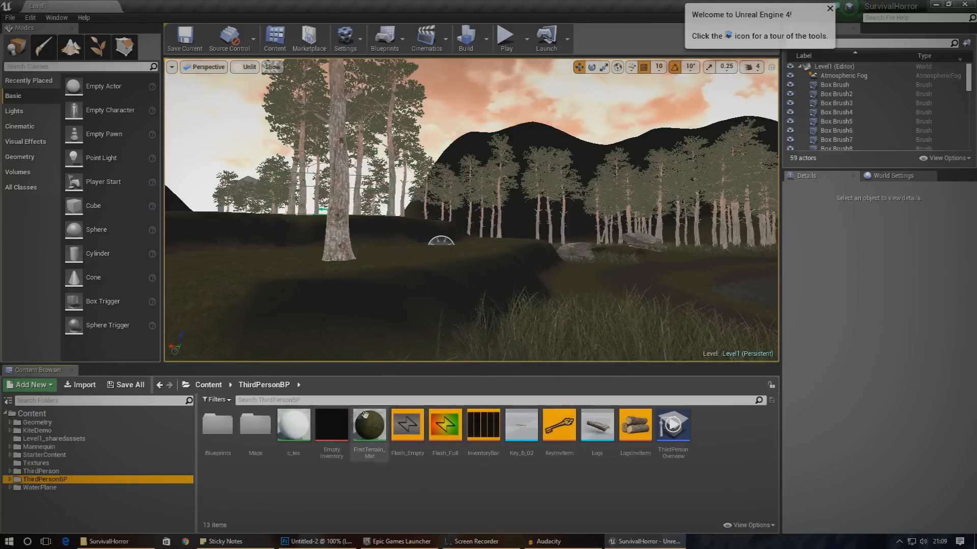
right_click(573, 500)
left_click(514, 496)
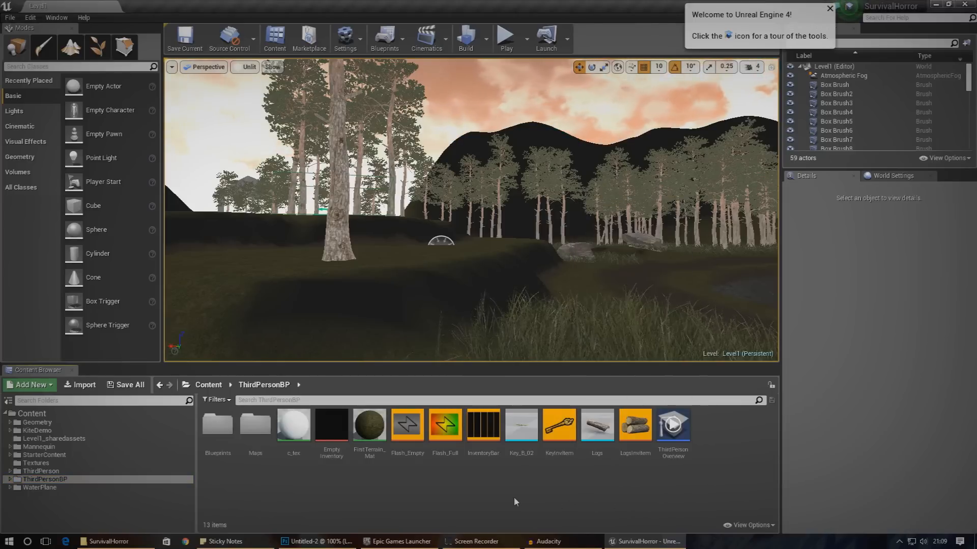
double_click(216, 422)
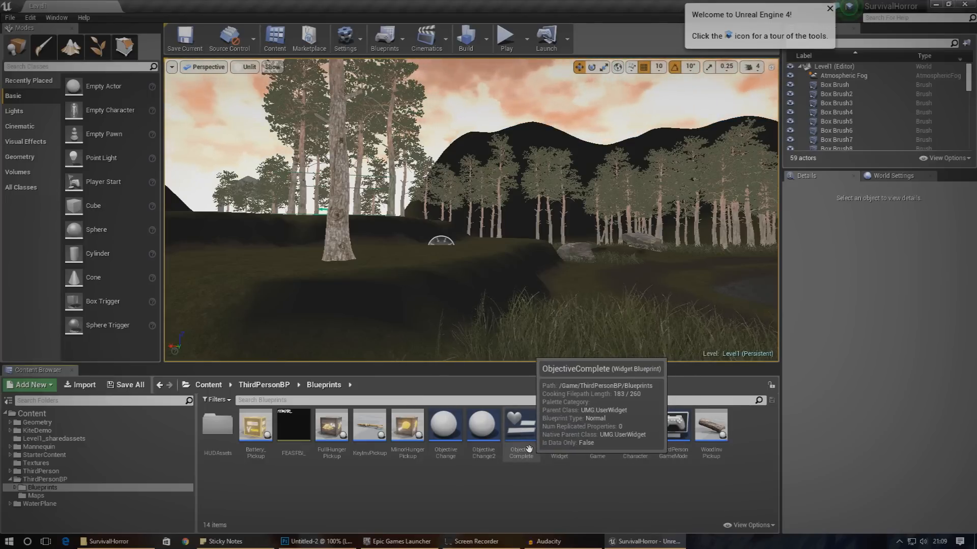
Create a Widget Blueprint named NoDoorKey in the Blueprints folder and open it for editing.
right_click(551, 500)
mouse_move(573, 496)
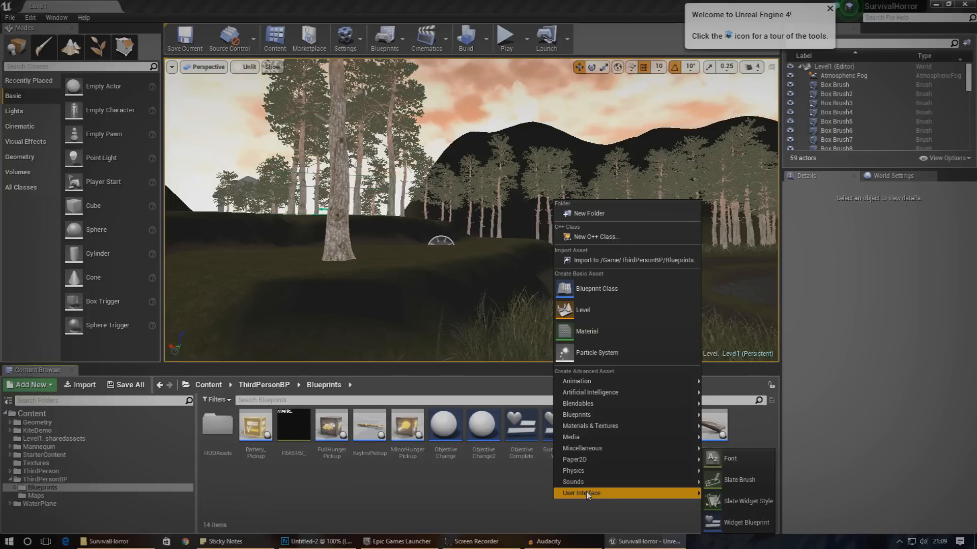
left_click(746, 522)
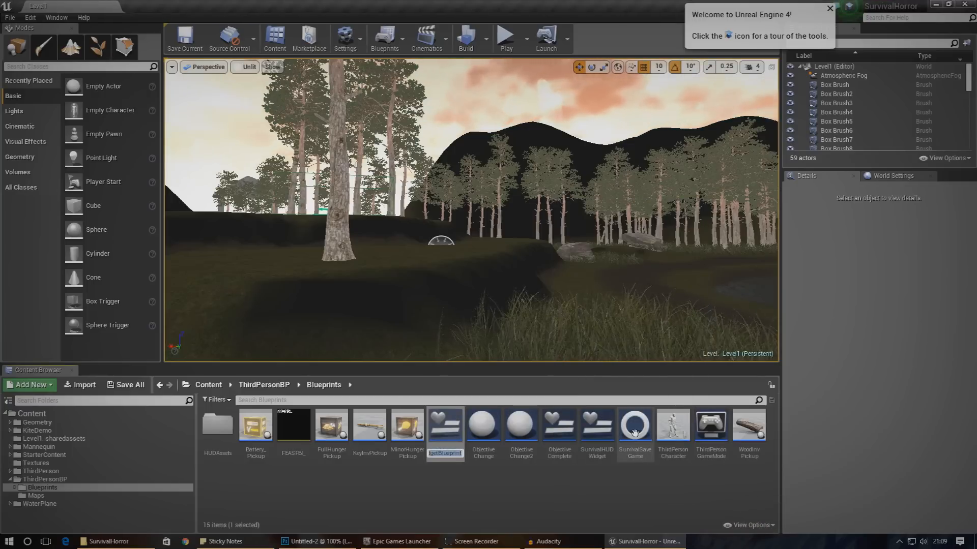
type("NoDo")
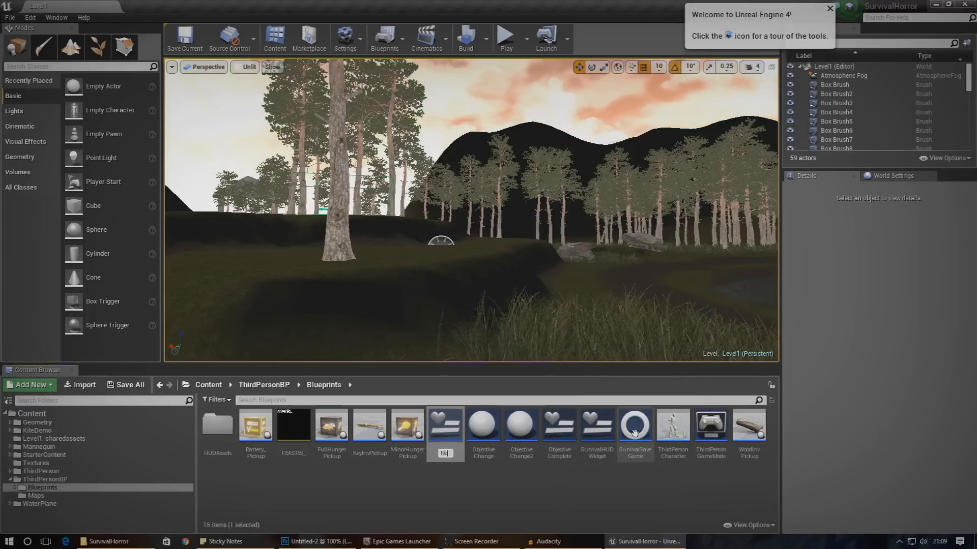
type("orKey")
key("Return")
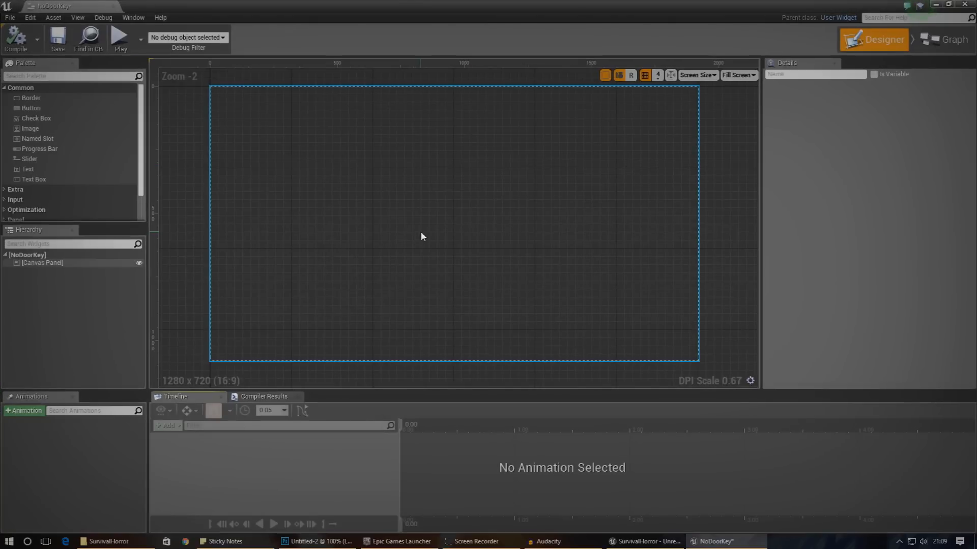
Add an Image widget to the middle of the canvas and assign the KeyUIcon texture to its brush.
left_click_drag(38, 129, 413, 199)
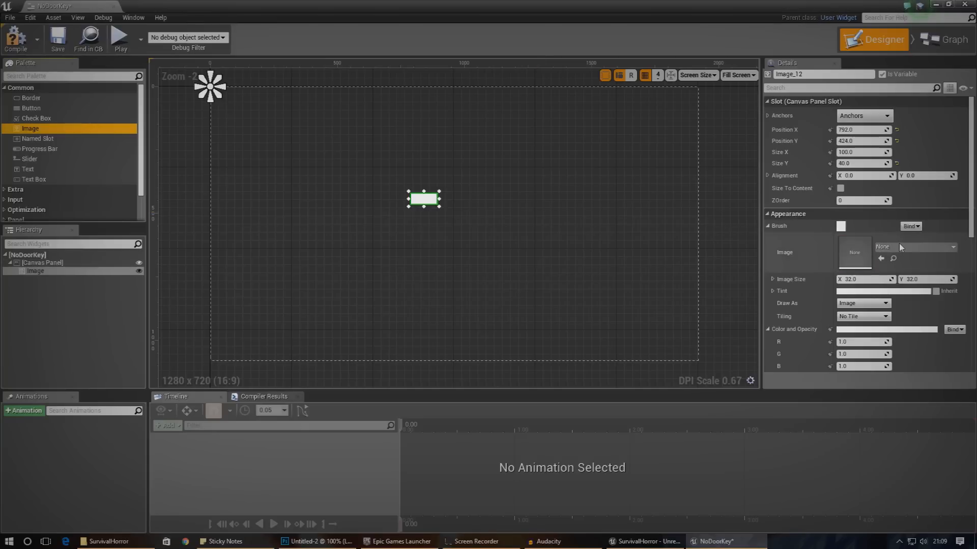
left_click(916, 255)
left_click(787, 232)
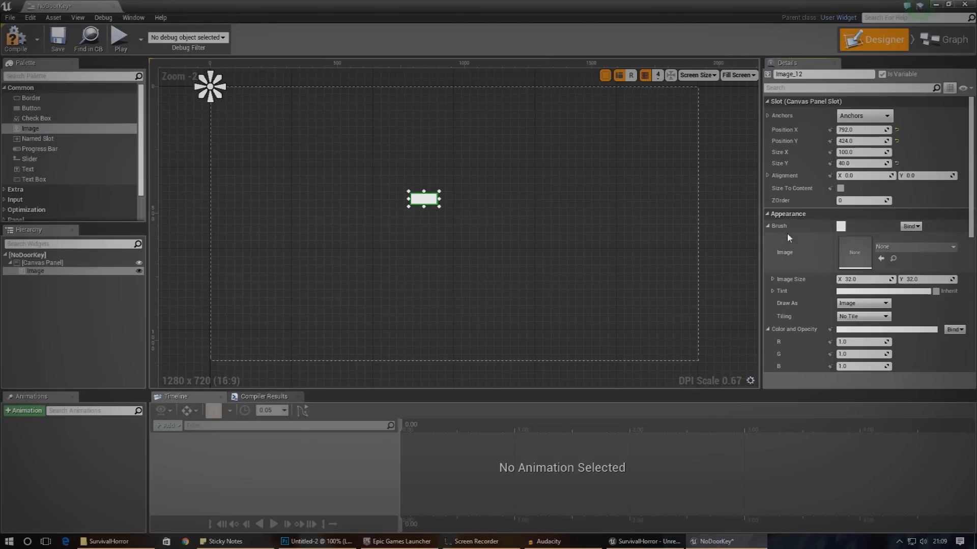
left_click(768, 226)
left_click(768, 225)
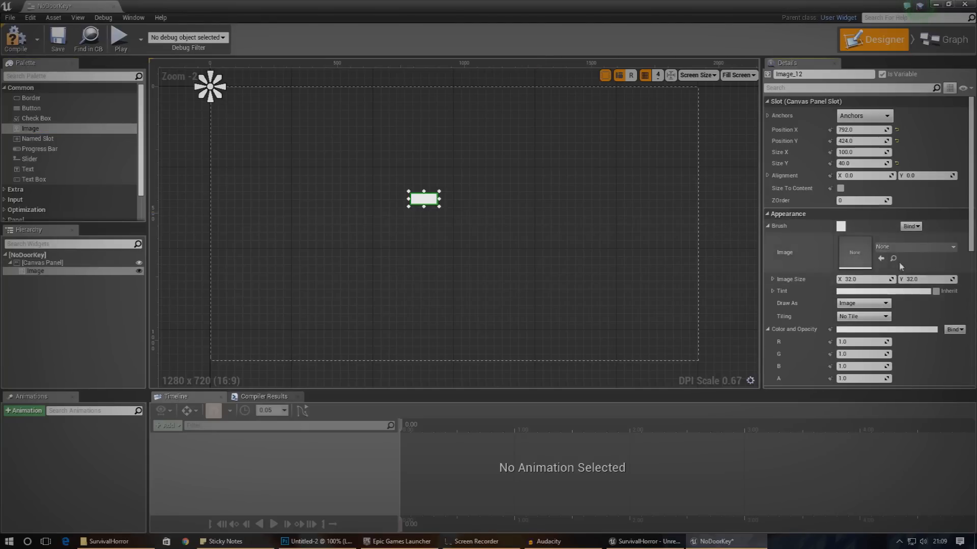
left_click(888, 248)
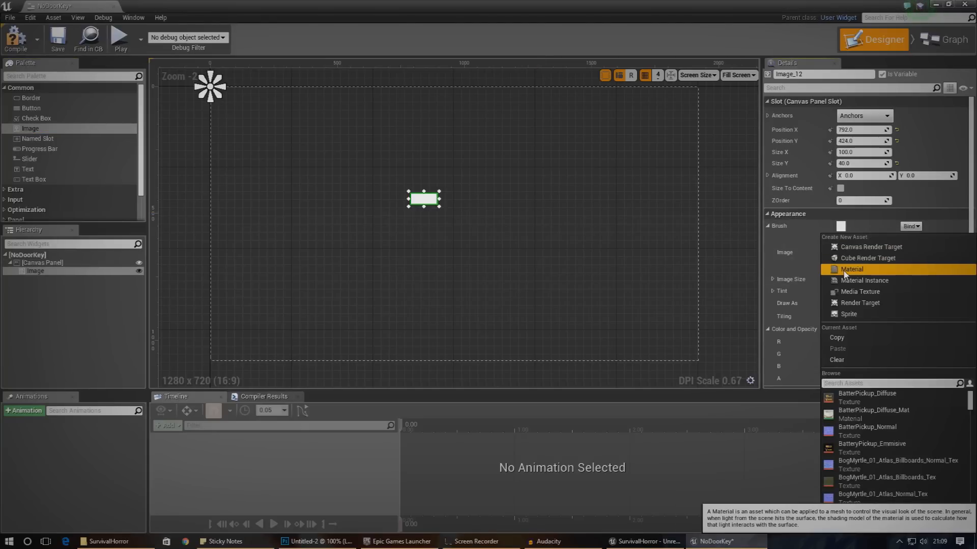
type("key")
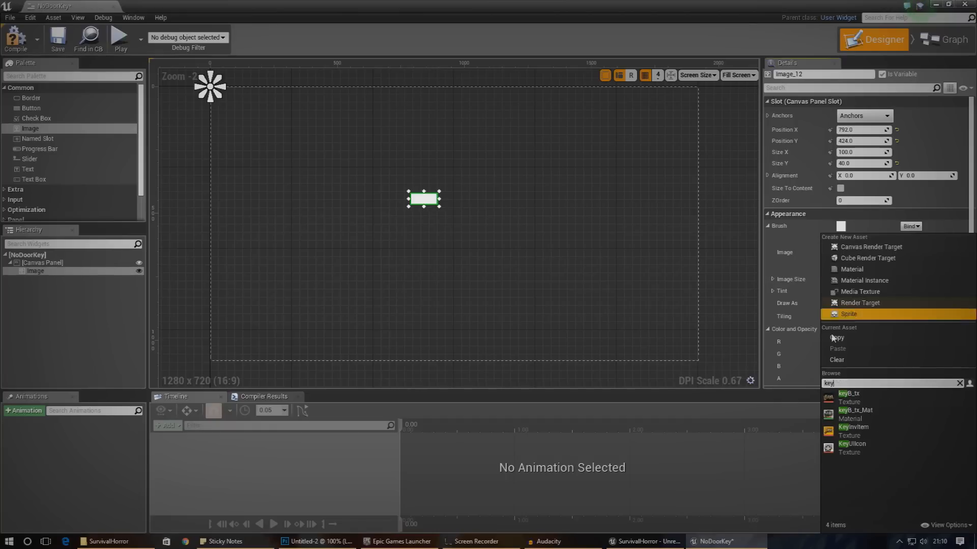
left_click(855, 446)
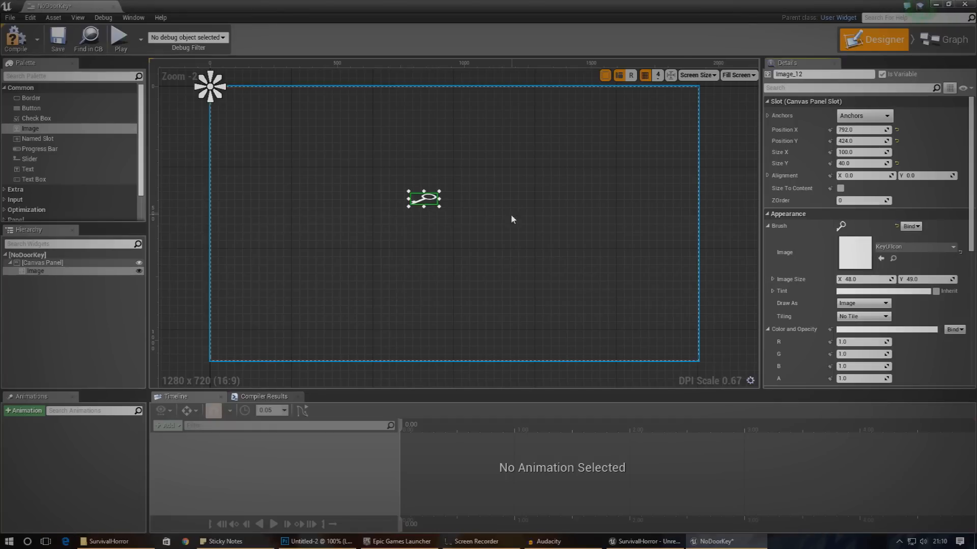
Shrink the key image to about 26 by 24 units and shift it slightly down on the canvas.
left_click_drag(439, 206, 421, 206)
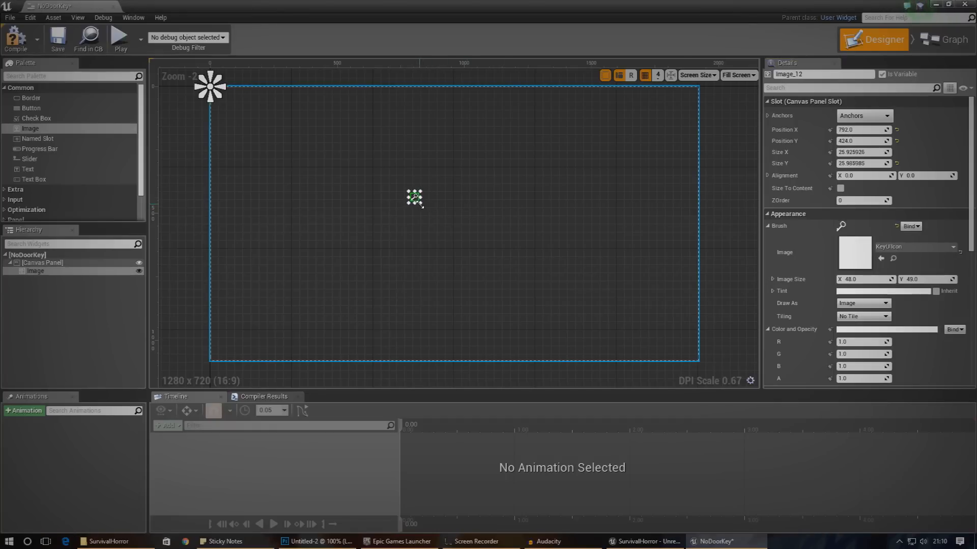
left_click(447, 204)
left_click_drag(414, 198, 422, 230)
left_click(421, 227)
Add a text block beside the key reading "FIND THE KEY TO OPEN THE DOOR" and widen it to about 521 units.
left_click_drag(33, 169, 435, 207)
left_click(886, 226)
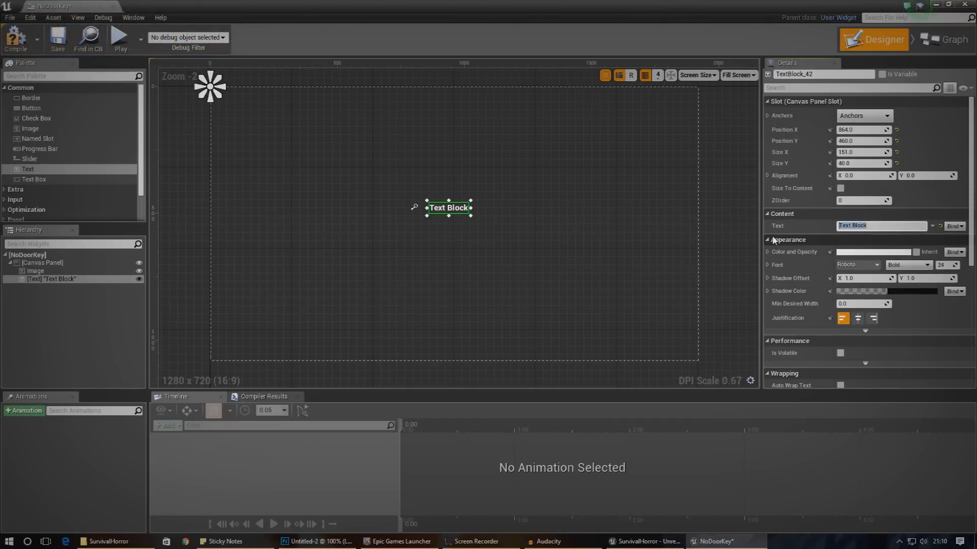
type("FIND THE KEY TO OPEN THE DOOR")
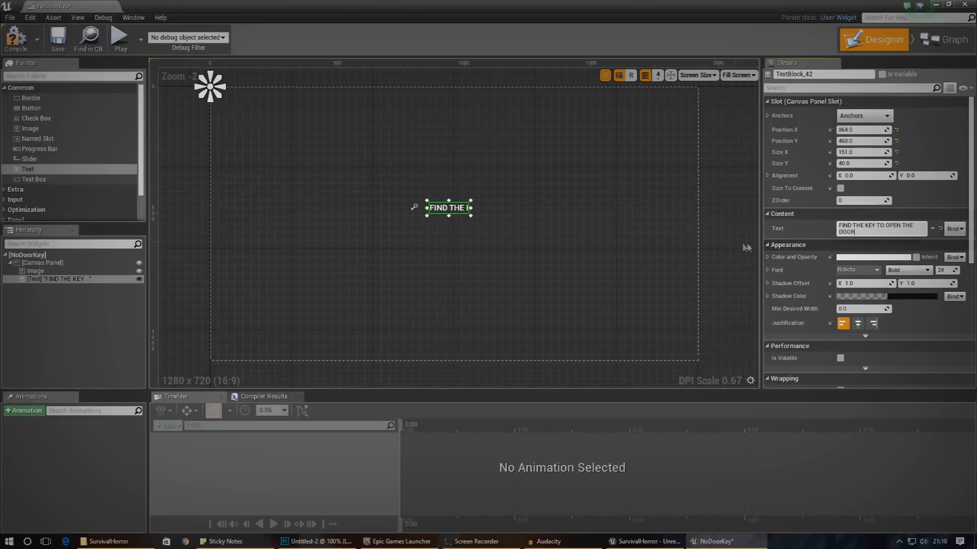
left_click_drag(470, 207, 565, 208)
Colour the prompt text orange, about R 1.0, G 0.52, B 0.0, and change its font to FEASFBI.
left_click(875, 257)
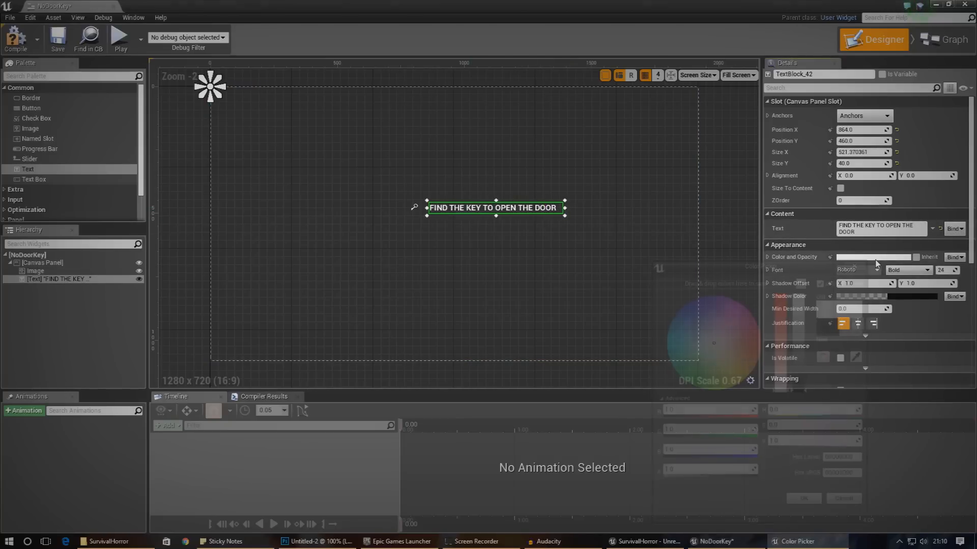
left_click_drag(754, 351, 762, 386)
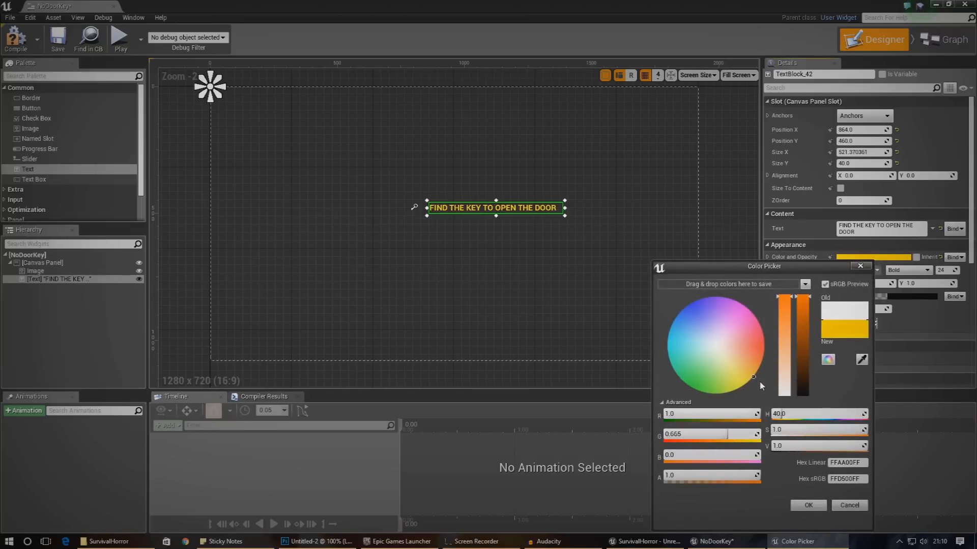
left_click_drag(753, 376, 758, 372)
left_click_drag(766, 274, 610, 193)
left_click(654, 426)
left_click(857, 270)
left_click(853, 389)
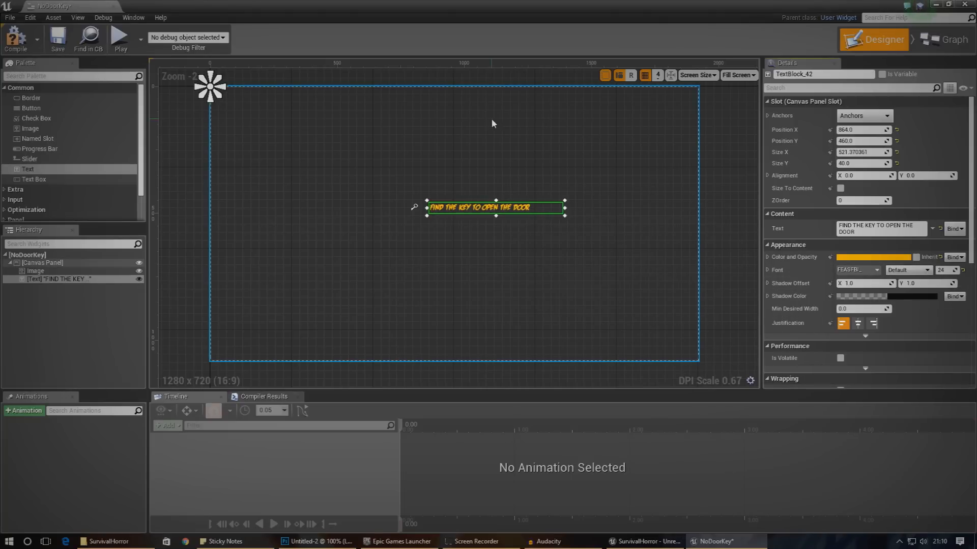
Reduce the text block to about 405 by 32 units and place it at X 768 beside the key icon at X 732, Y 456.
left_click_drag(565, 208, 334, 212)
left_click(487, 222)
left_click(501, 208)
left_click(464, 219)
scroll(430, 205, "up", 8)
left_click(416, 216)
left_click(370, 228)
left_click(378, 219)
left_click(419, 204)
left_click_drag(434, 201, 445, 208)
Nudge the text block down to Y 452 so the prompt lines up with the key icon.
left_click(460, 232)
left_click(463, 218)
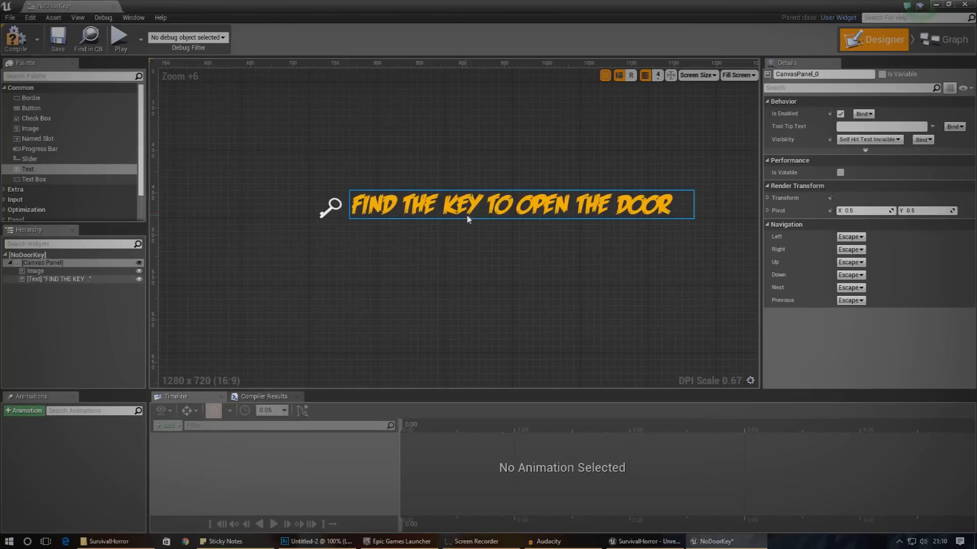
left_click(478, 236)
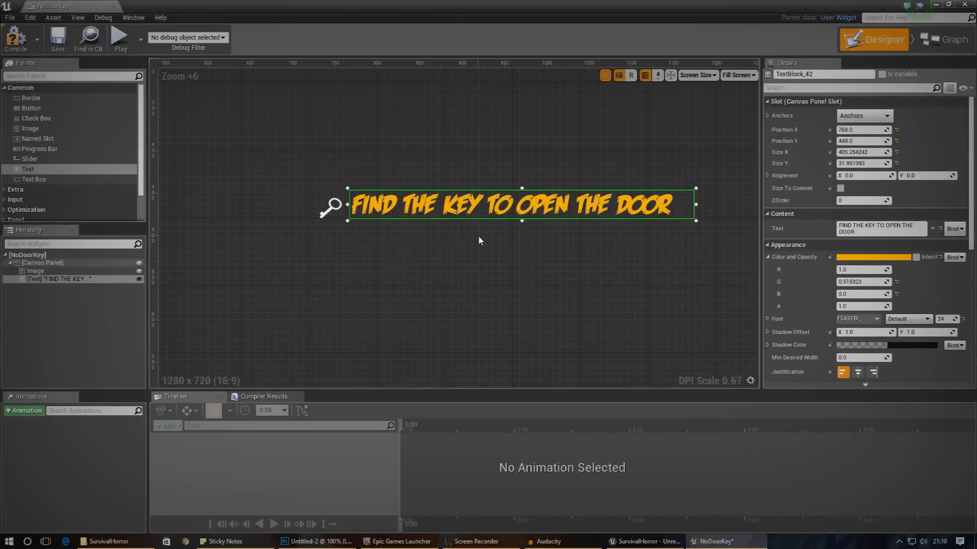
left_click_drag(498, 210, 497, 213)
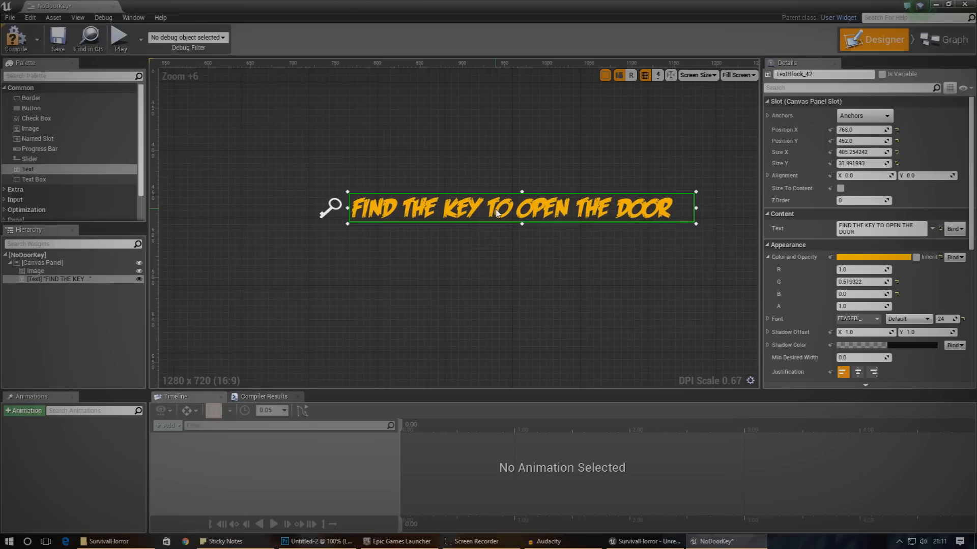
Set the alpha of the prompt text's Color and Opacity to 0.
scroll(496, 213, "down", 1)
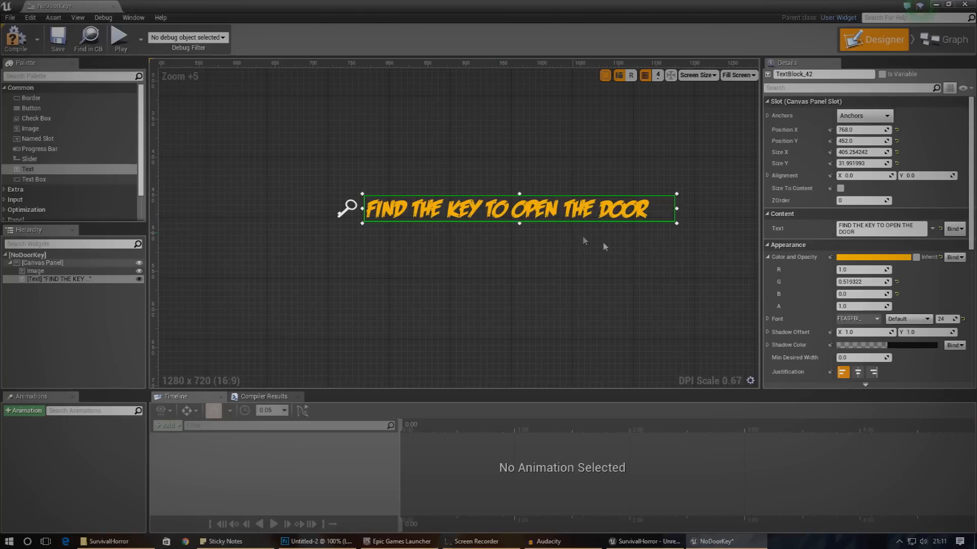
left_click(859, 307)
type("0")
key("Return")
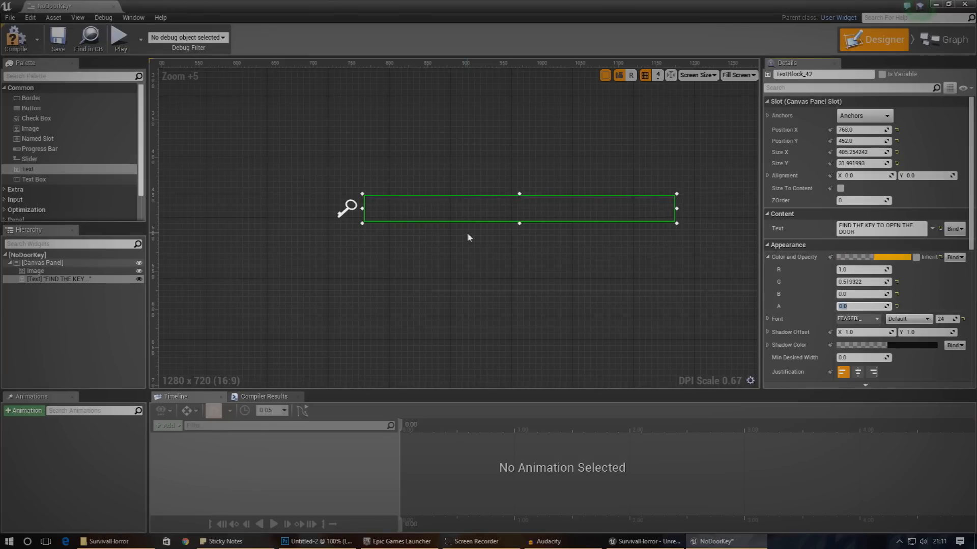
Set the alpha of the key image's Color and Opacity to 0.
left_click(348, 208)
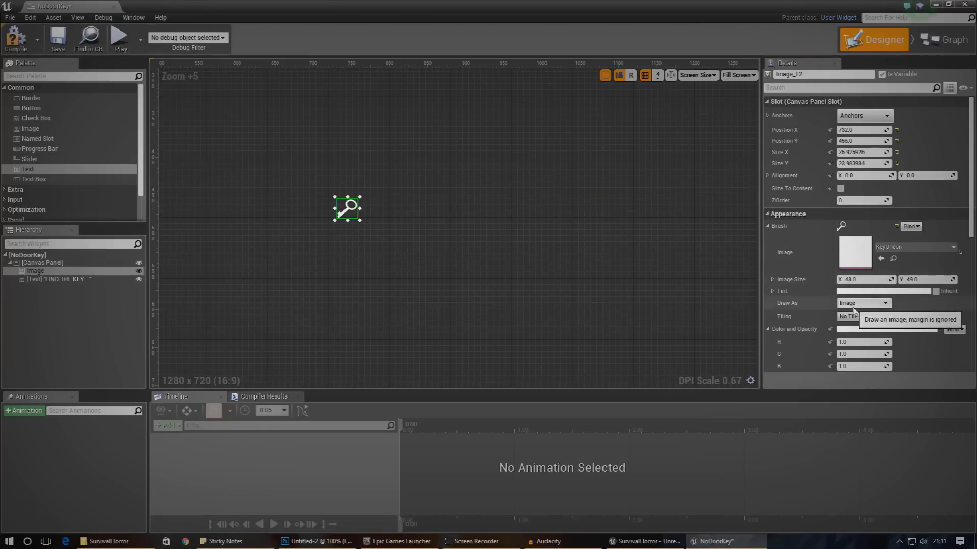
scroll(849, 312, "down", 3)
left_click(850, 329)
type("0")
key("Return")
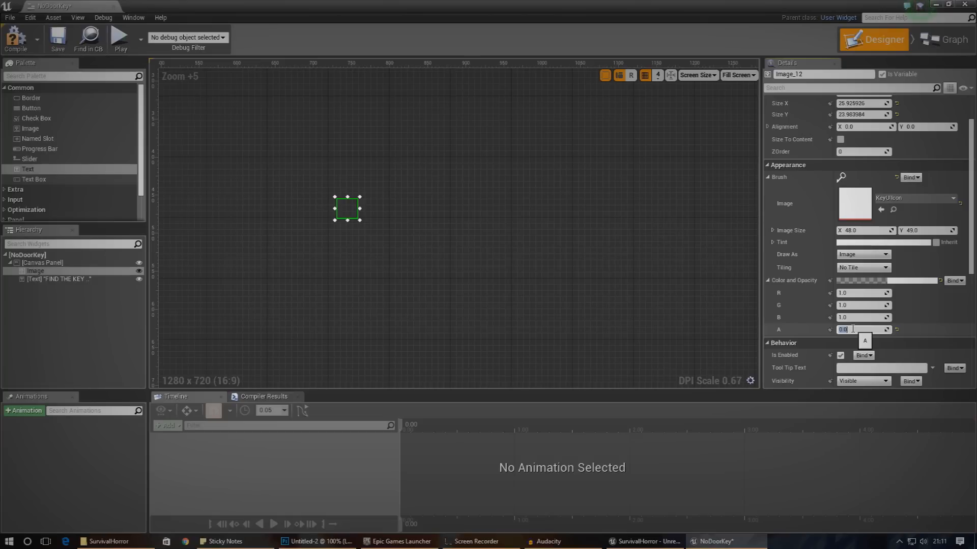
With the key image selected, create a widget animation named KeyFlash and make it the active animation.
left_click(406, 220)
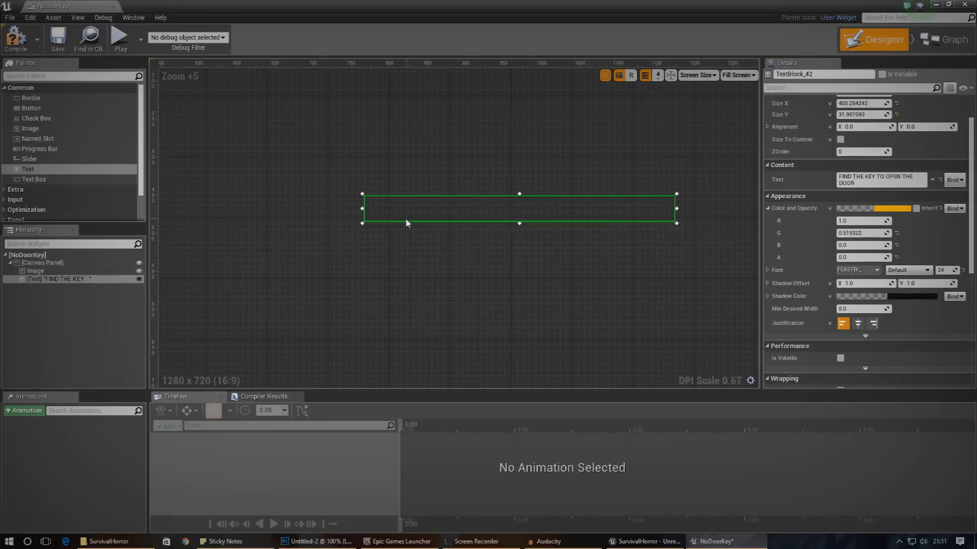
left_click(352, 216)
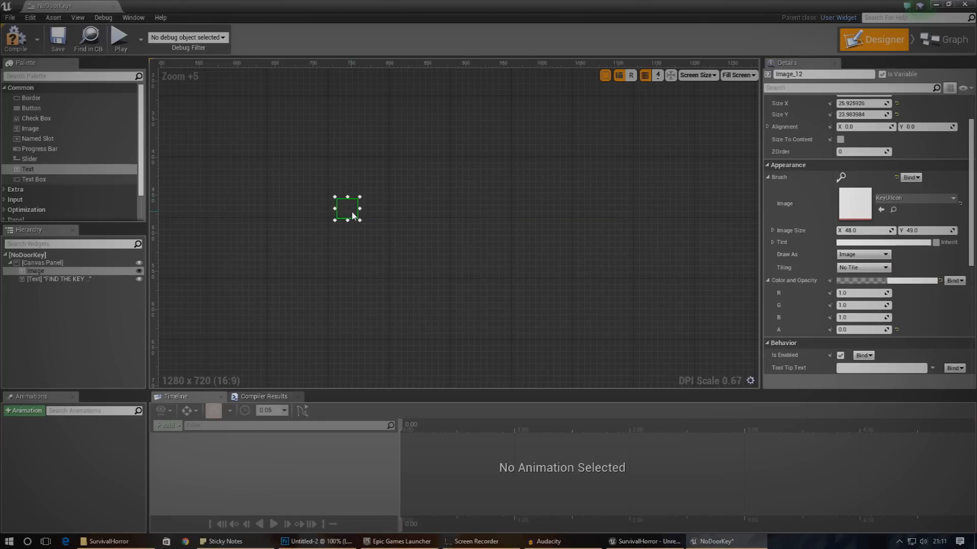
left_click(33, 413)
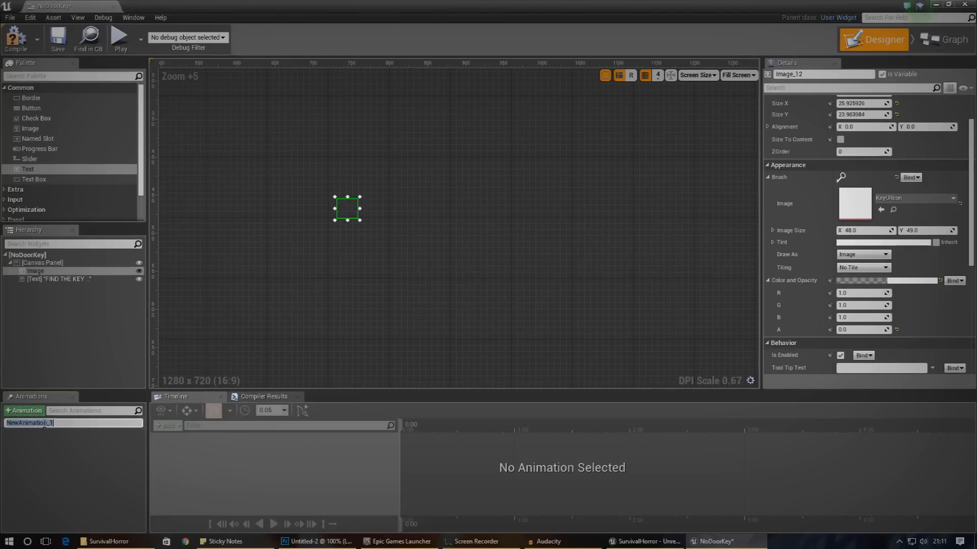
type("keyFlash")
key("Return")
left_click(44, 423)
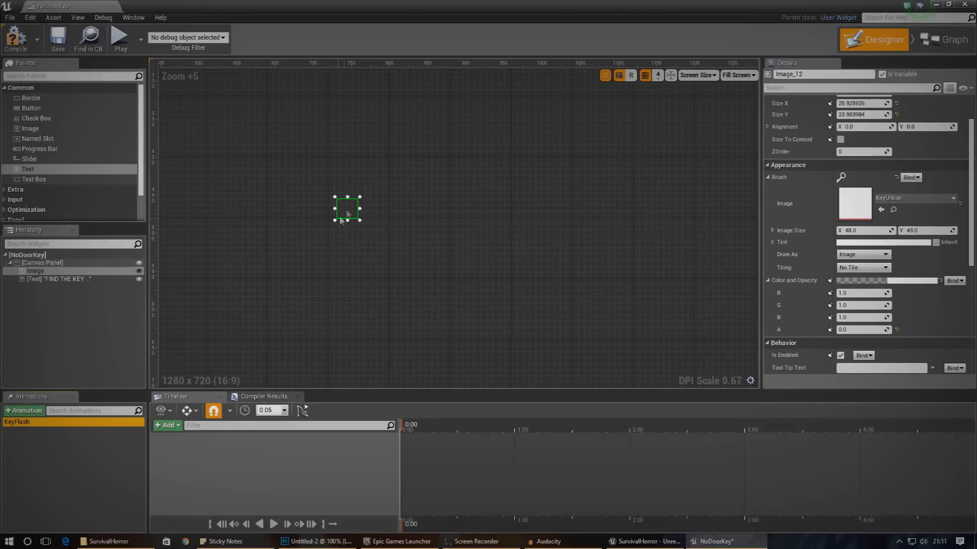
Add the key image, Image_12, to the KeyFlash animation with a Color and Opacity track.
left_click(172, 426)
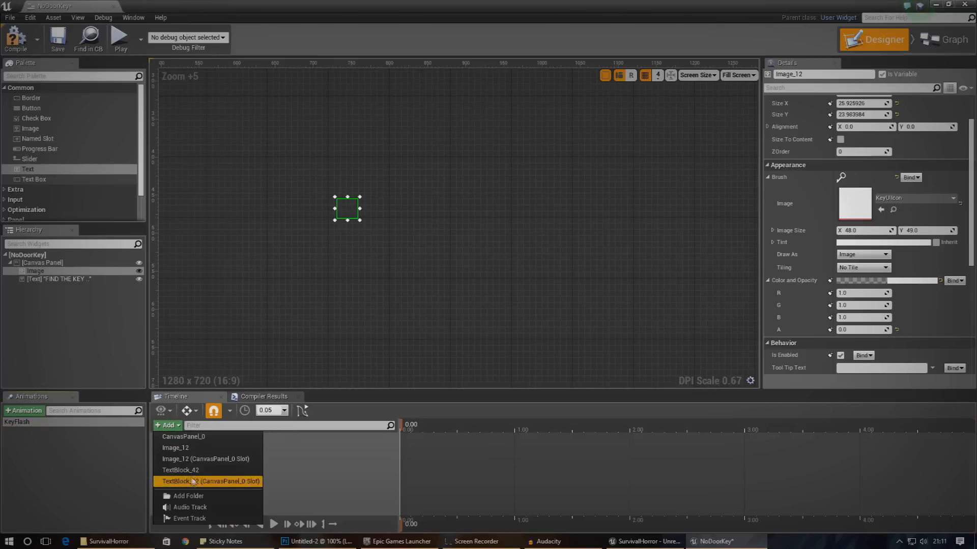
left_click(215, 450)
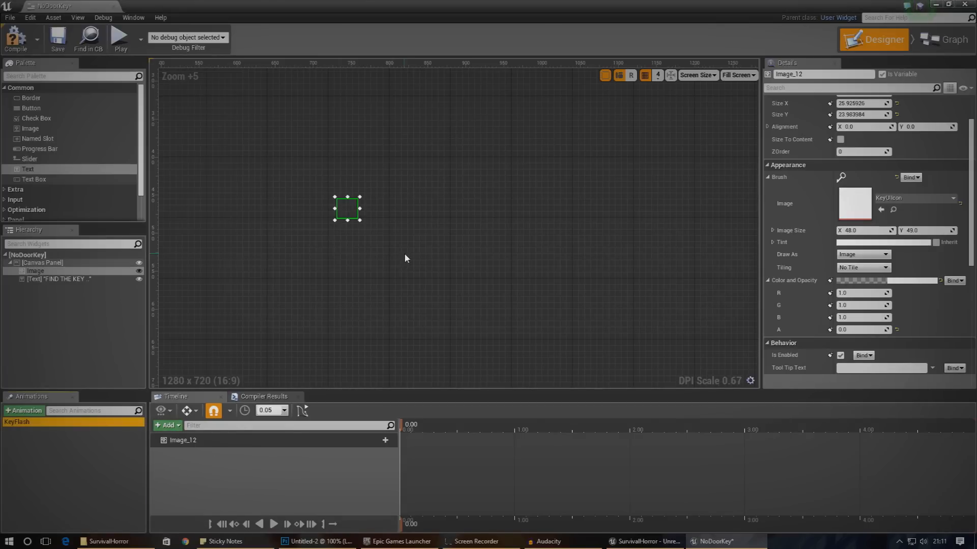
left_click(380, 440)
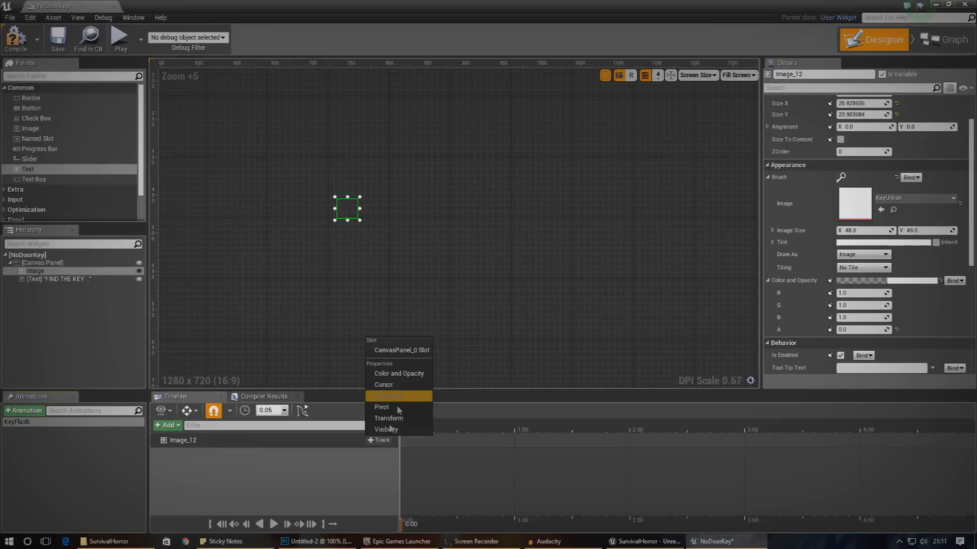
left_click(410, 374)
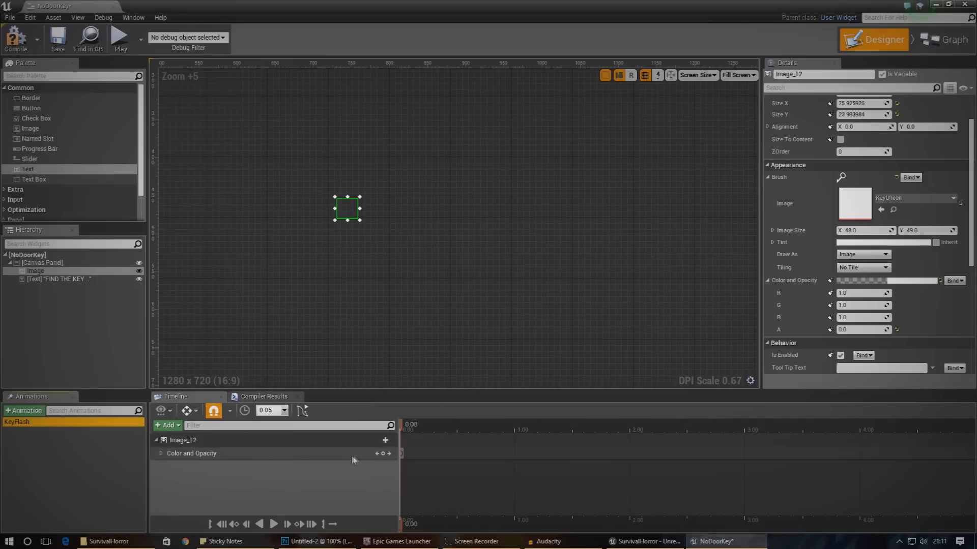
Expand the key image's Color and Opacity track and add a keyframe at 1.00 seconds.
left_click(165, 456)
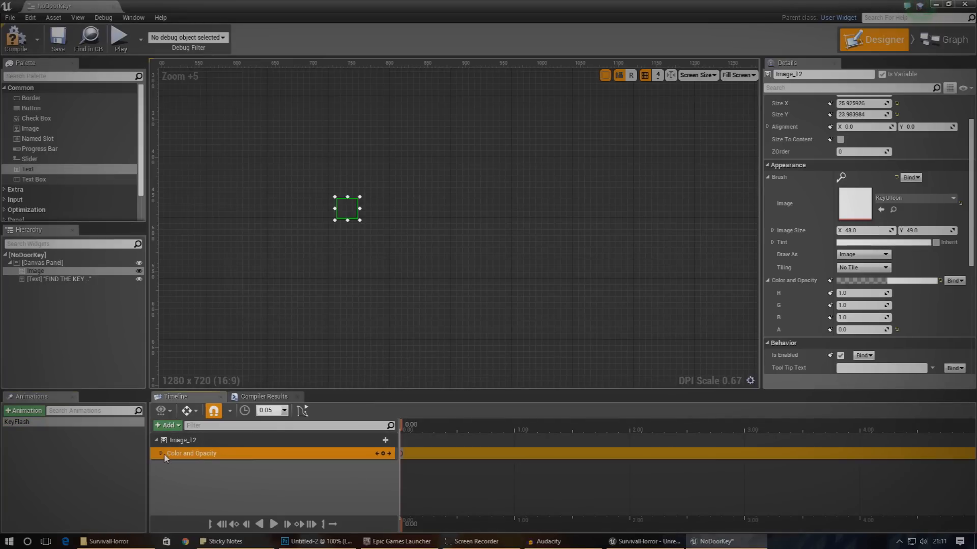
left_click(163, 455)
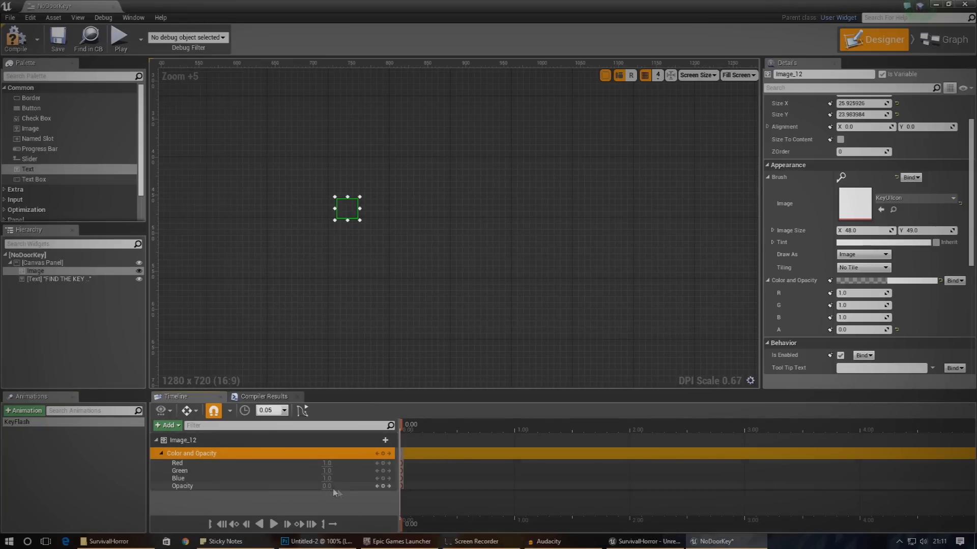
left_click_drag(402, 526, 518, 532)
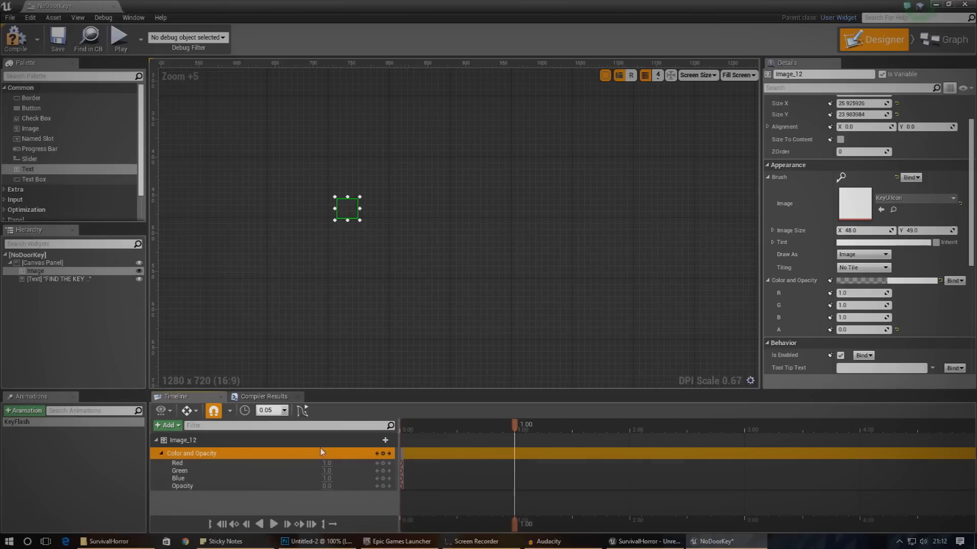
left_click(384, 455)
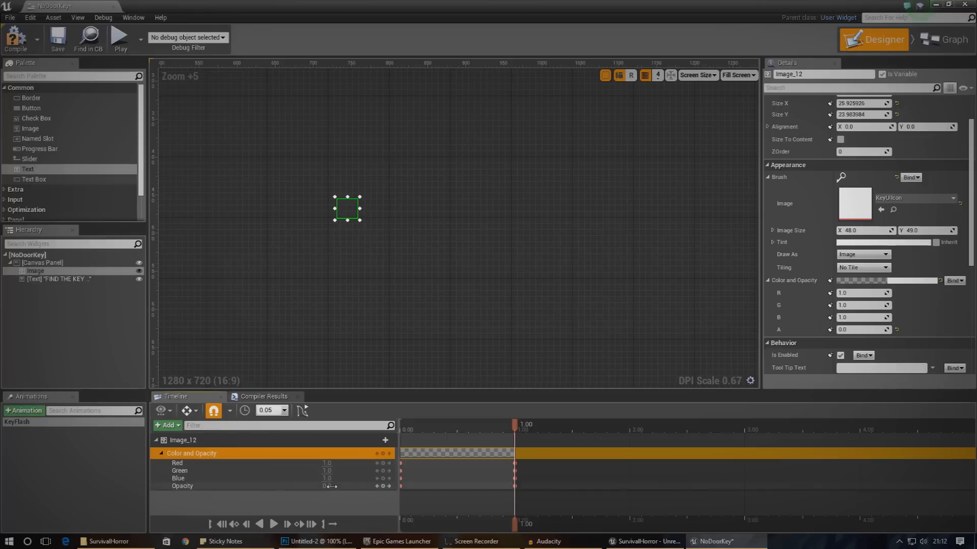
Set the key image's opacity to 1 at 1.00 seconds and play the animation from the start.
type("1")
key("Return")
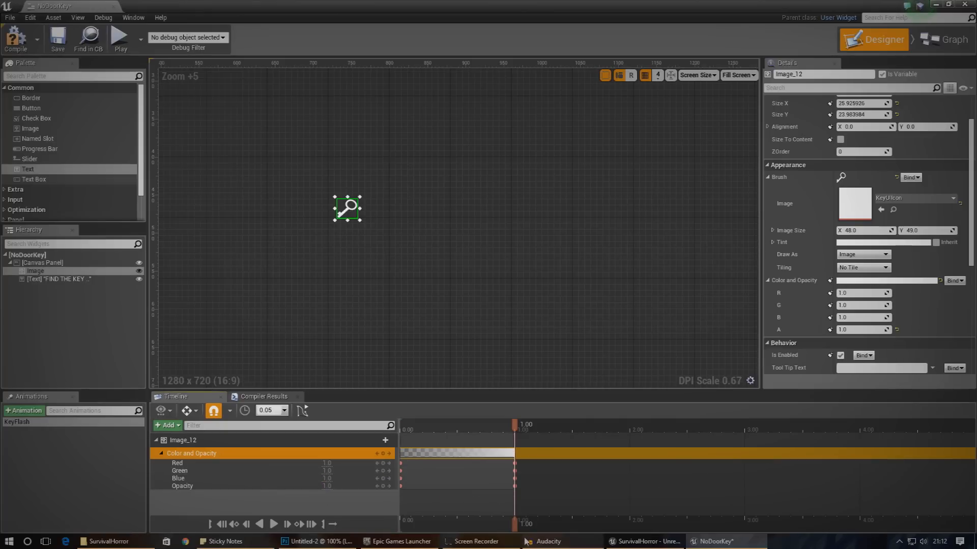
left_click_drag(517, 532, 391, 537)
left_click(273, 525)
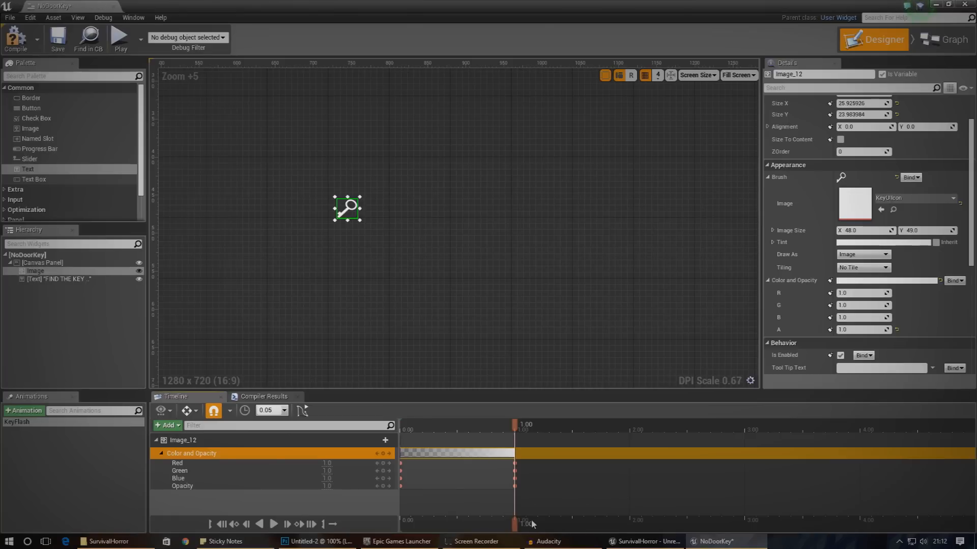
Set the key image's opacity to 0 at 2.00 seconds and keyframe its whole Color and Opacity track there.
left_click_drag(516, 531, 630, 532)
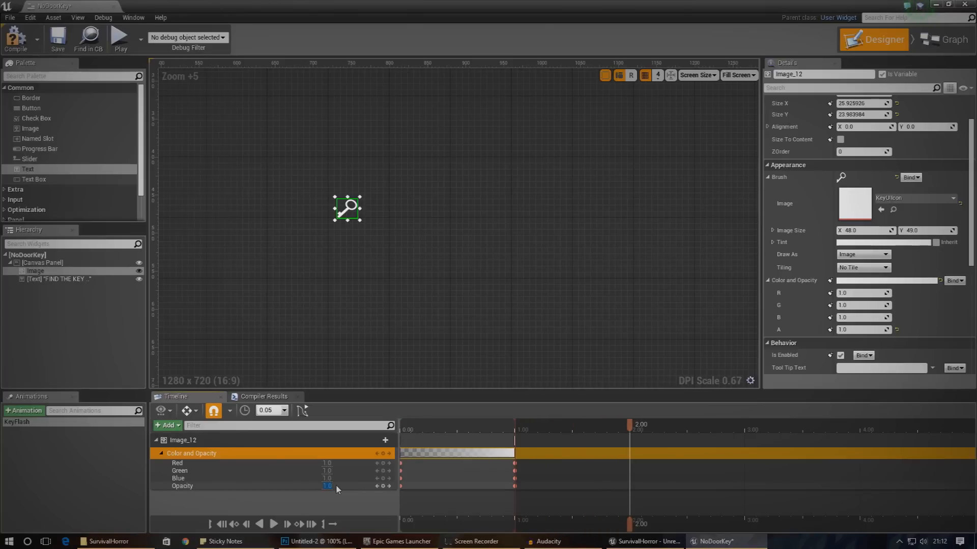
key("Return")
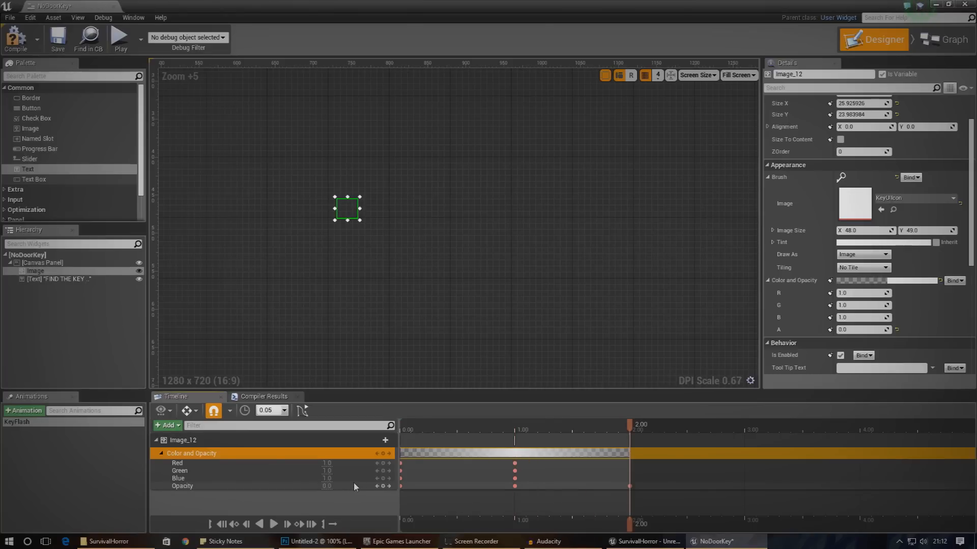
left_click(385, 454)
Keyframe the key image's opacity at 1 for 3.00 seconds and at 0 for 4.00 seconds.
left_click_drag(630, 524, 747, 523)
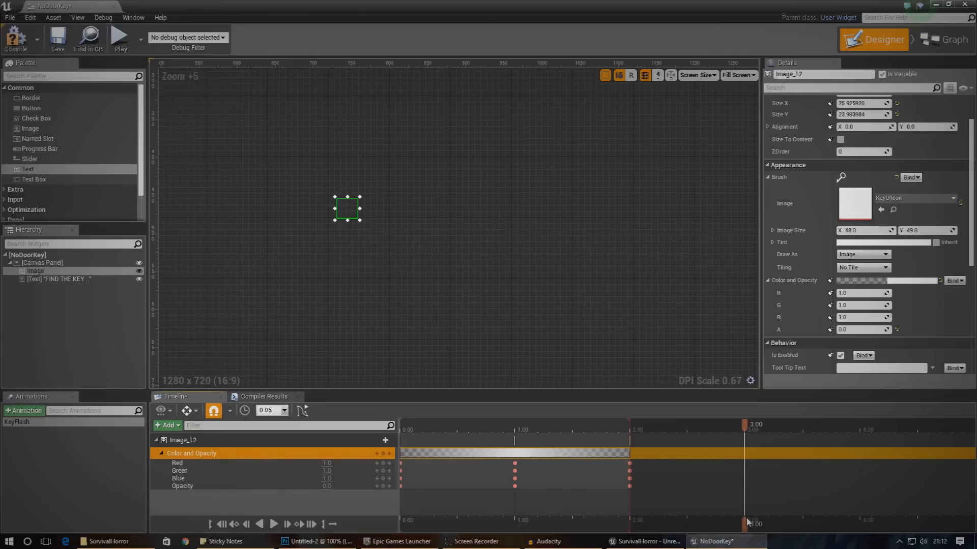
mouse_move(747, 523)
left_mouse_down()
mouse_move(636, 525)
mouse_move(747, 521)
left_mouse_up()
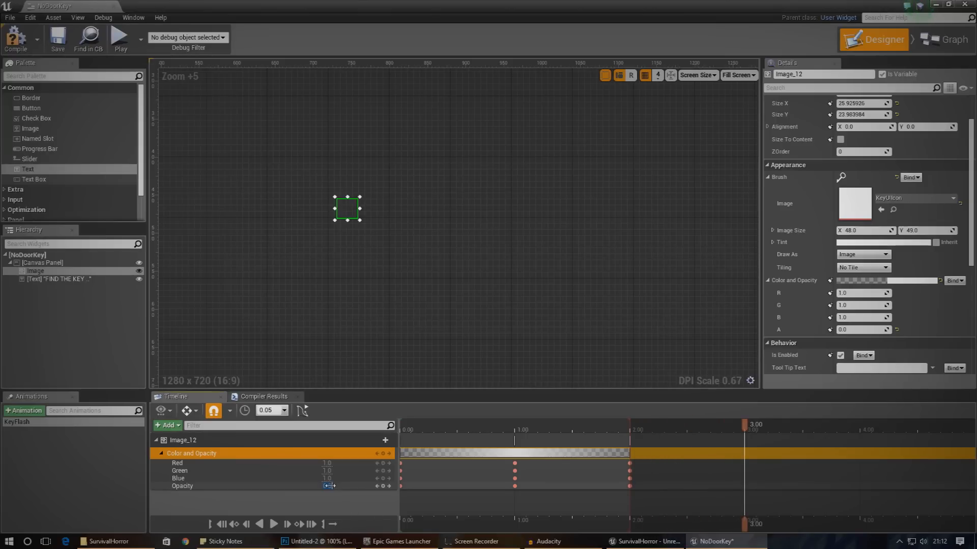
left_click_drag(339, 487, 702, 473)
left_click_drag(745, 524, 860, 525)
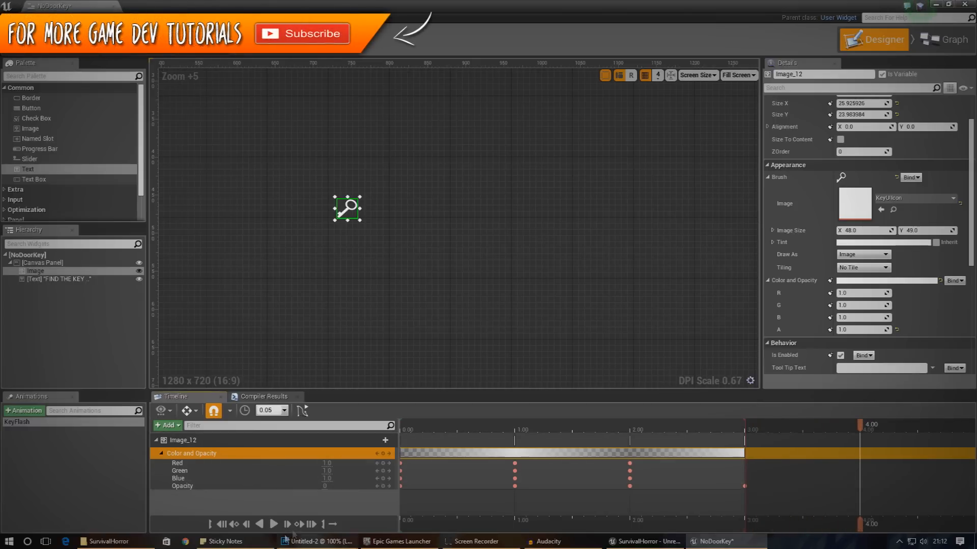
left_click_drag(326, 486, 287, 532)
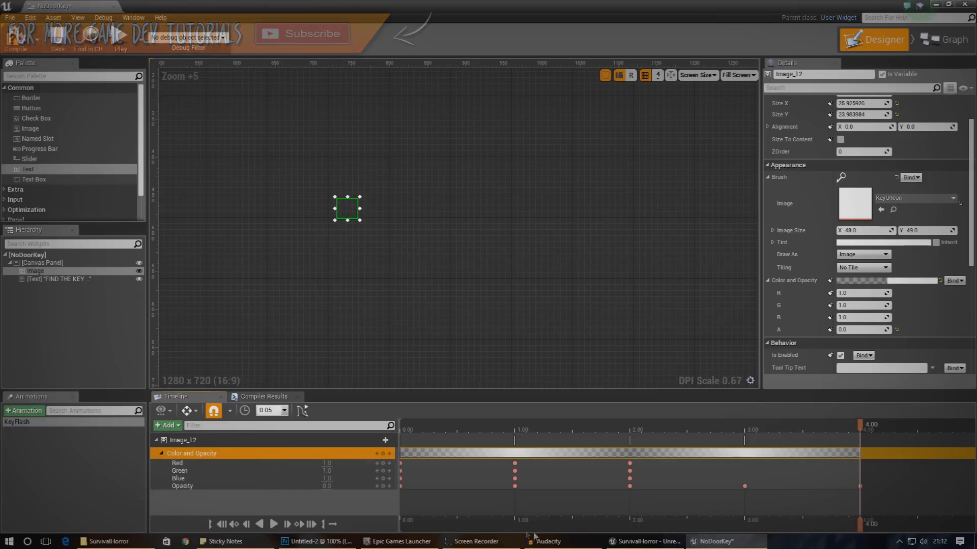
Play the key image's complete flash animation from the start to check it.
left_click(537, 531)
left_click_drag(541, 530, 402, 529)
left_click(276, 528)
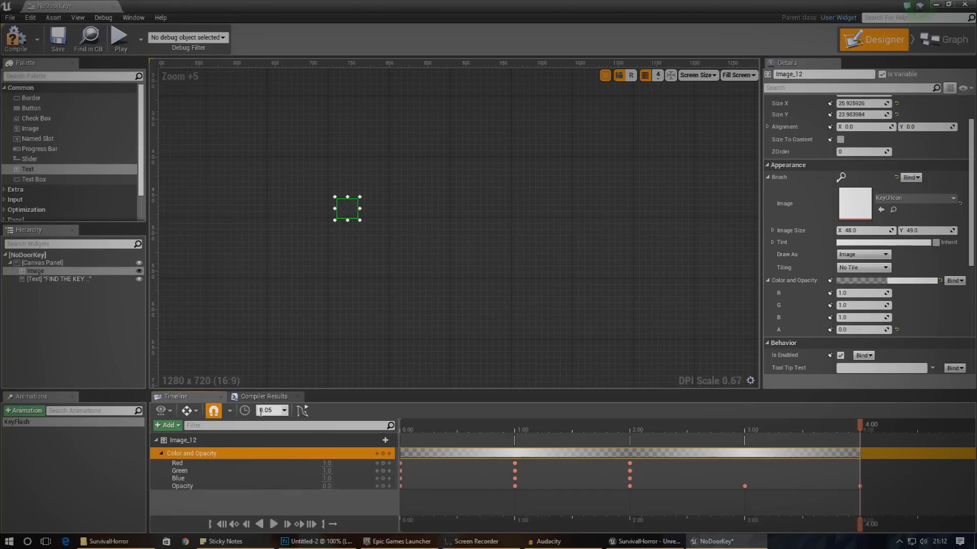
Add the prompt text, TextBlock_42, to the KeyFlash animation with a Color and Opacity track.
left_click(168, 426)
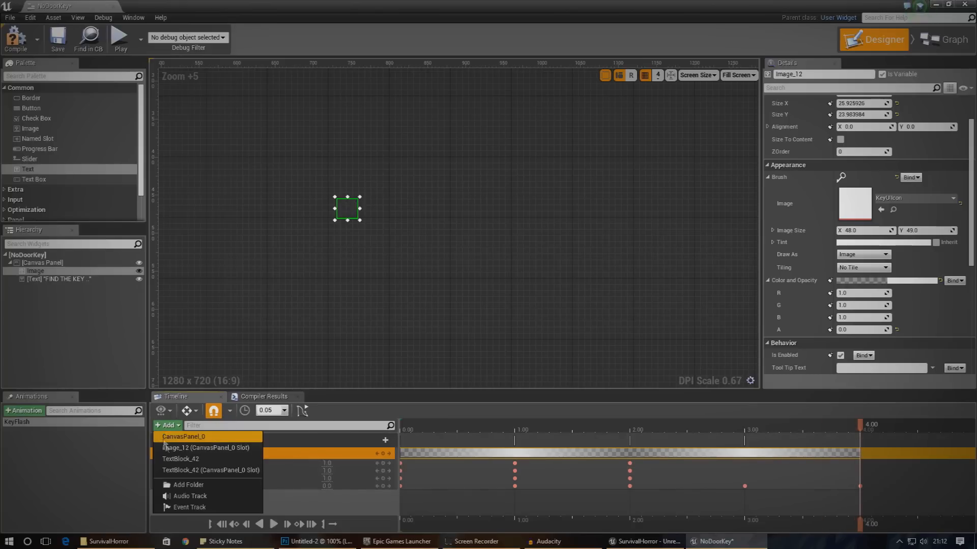
left_click(190, 459)
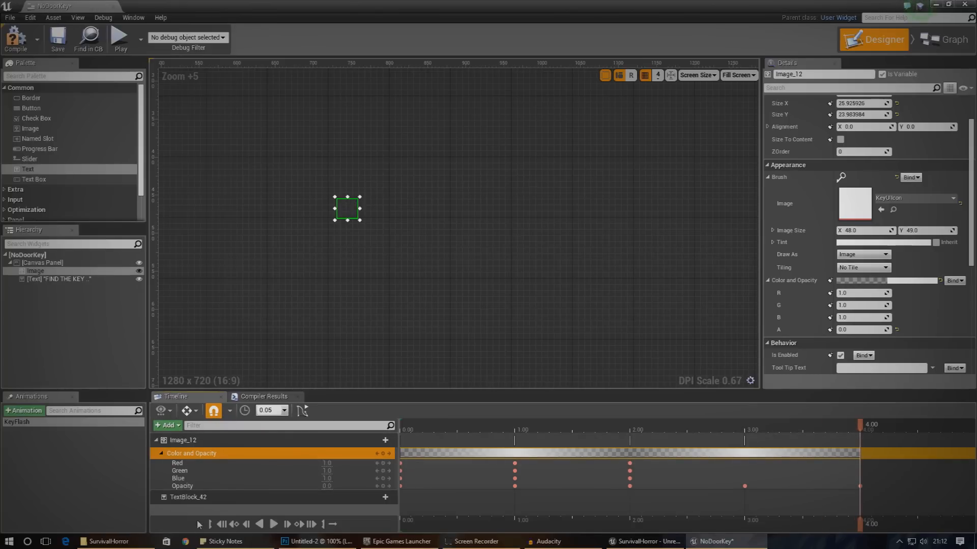
left_click(189, 498)
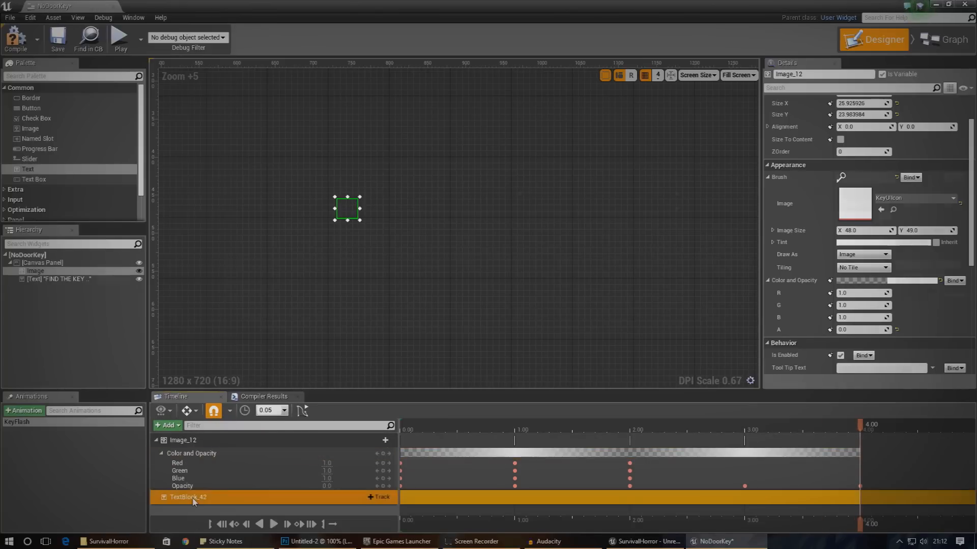
left_click(371, 498)
left_click(396, 399)
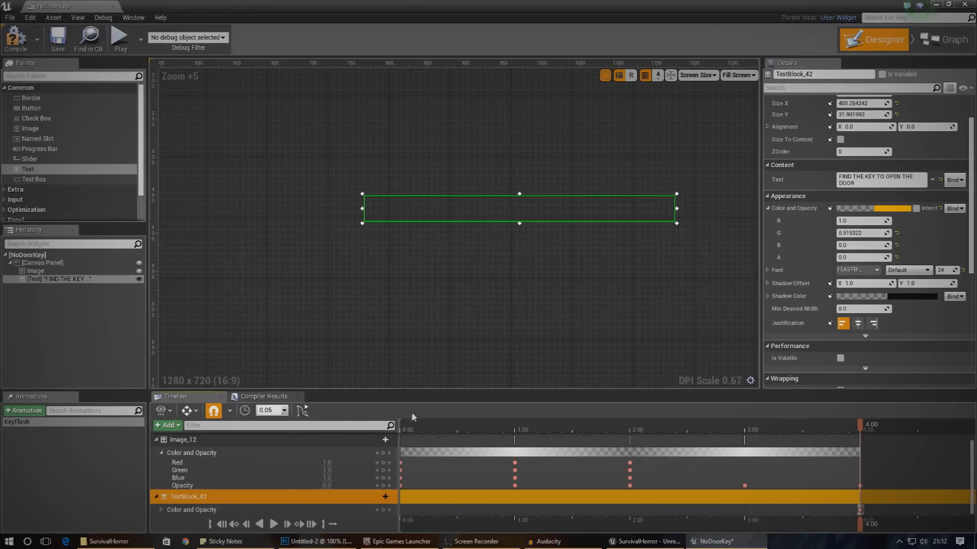
Enlarge the timeline area, expand the text's Color and Opacity track and add a keyframe at 0.00 seconds.
left_click_drag(287, 391, 286, 334)
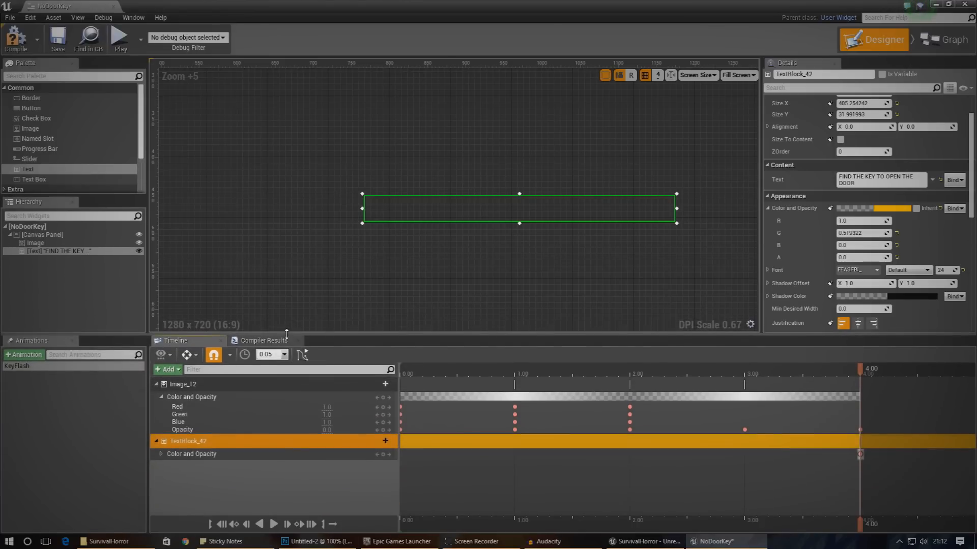
left_click(161, 454)
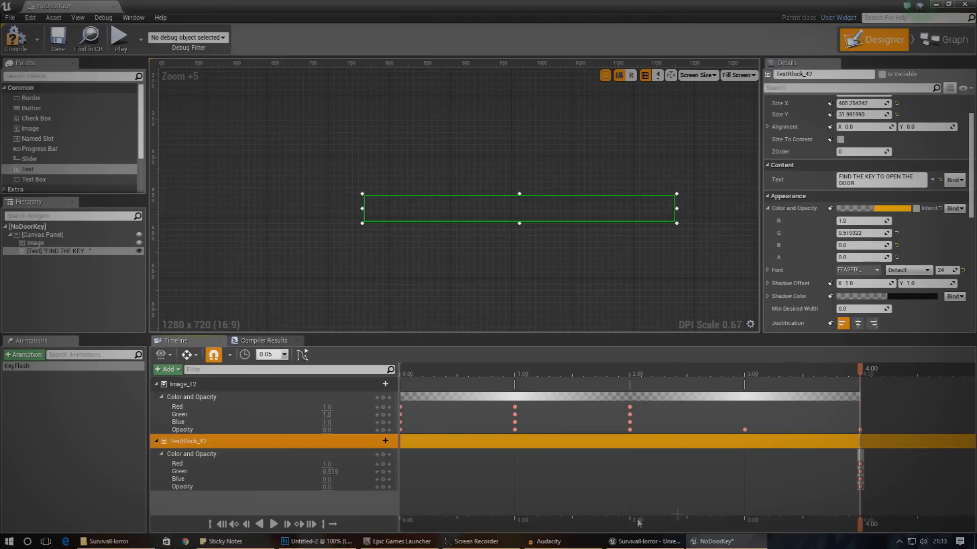
left_click_drag(847, 531, 390, 534)
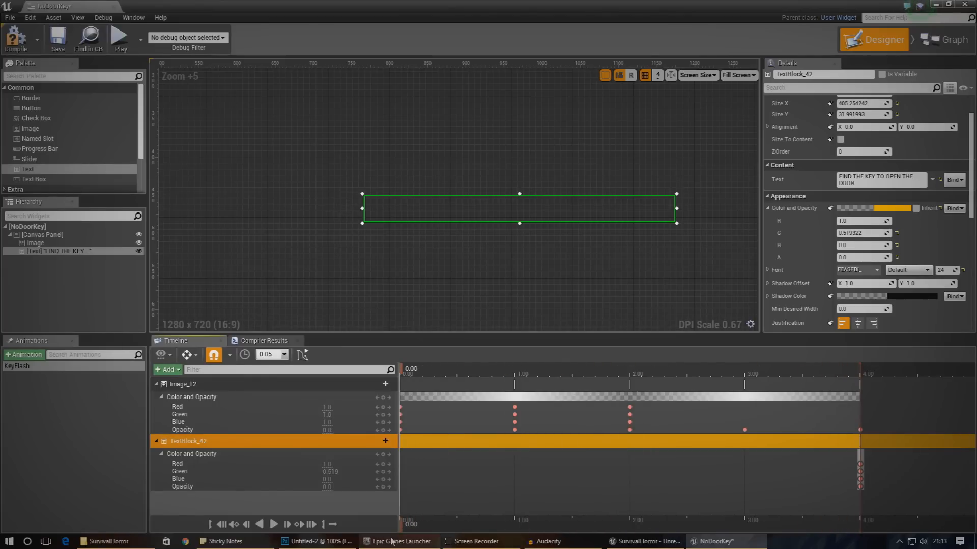
left_click(384, 455)
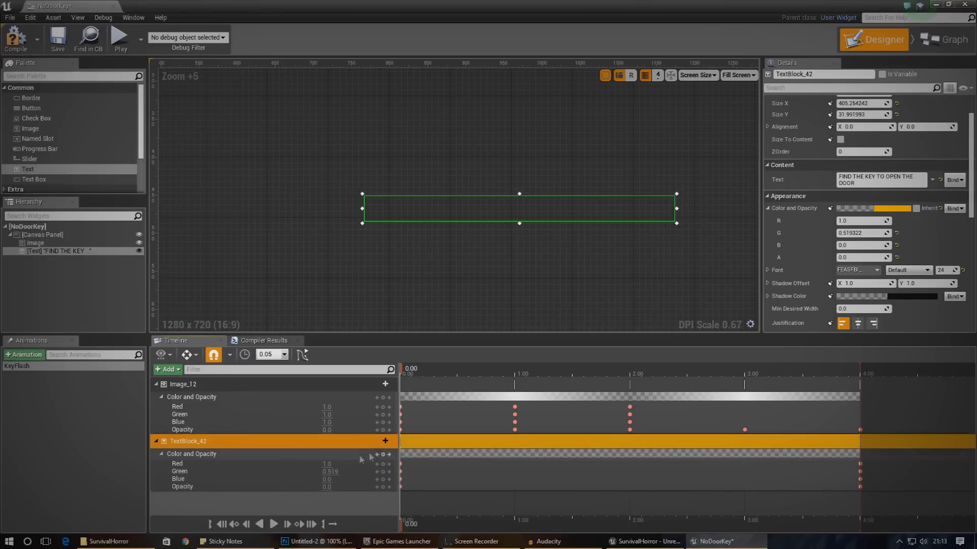
Keyframe the text's opacity at 1 for 1.00 seconds and at 0 for 2.00 seconds.
left_click_drag(404, 525, 519, 529)
left_click(327, 487)
type("1")
key("Return")
left_click_drag(519, 526, 630, 525)
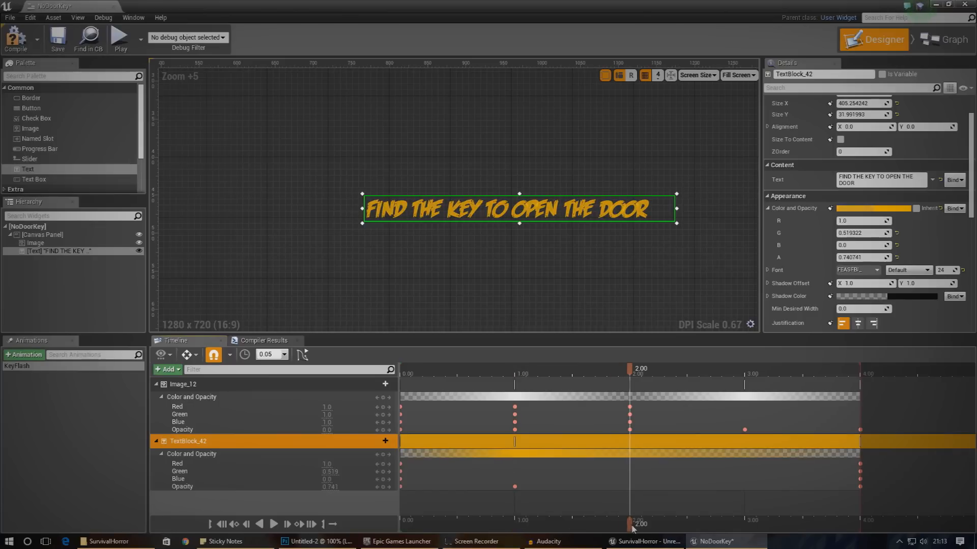
key("Return")
Set the text's opacity to 1 at 3.00 seconds, and move the playhead to 4.00 seconds.
left_click_drag(640, 527, 745, 527)
left_click(327, 486)
type("1")
key("Return")
left_click_drag(746, 525, 863, 525)
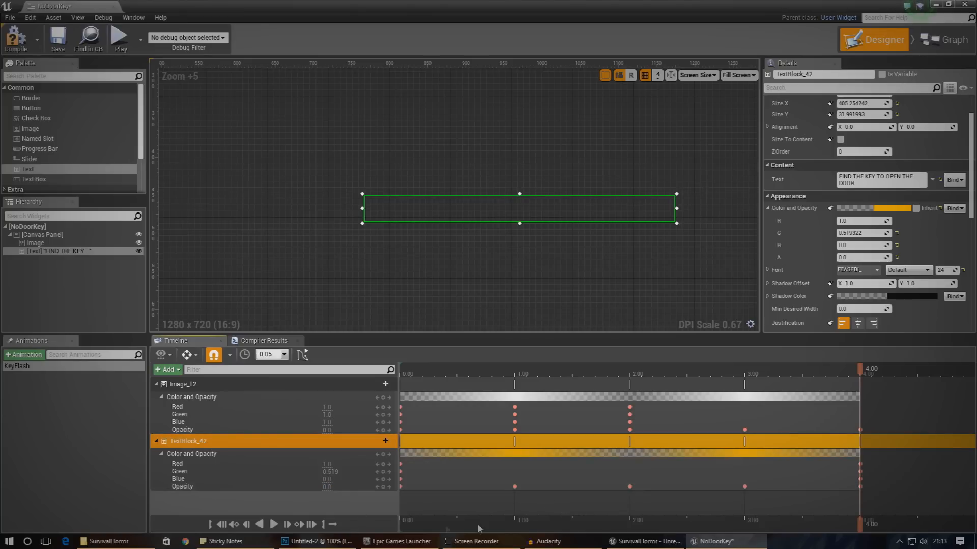
Play the KeyFlash animation from near its start and check the prompt's placement on the whole canvas.
left_click(502, 525)
left_click_drag(464, 529, 402, 534)
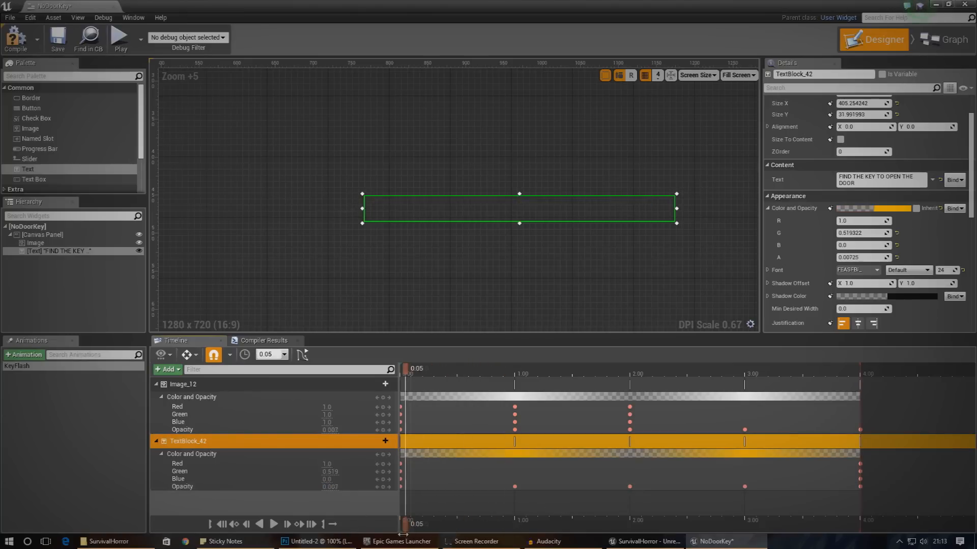
left_click(274, 524)
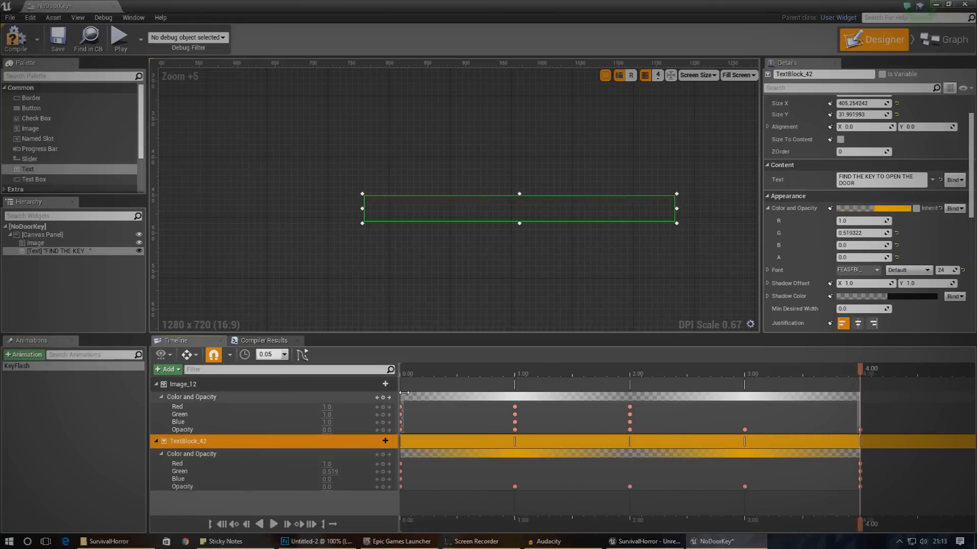
scroll(558, 288, "down", 7)
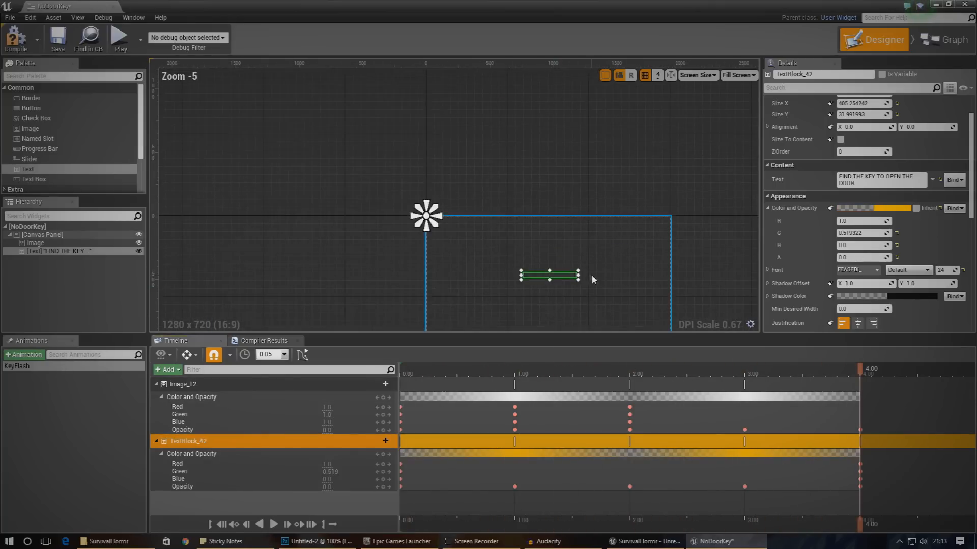
right_click_drag(508, 187, 539, 205)
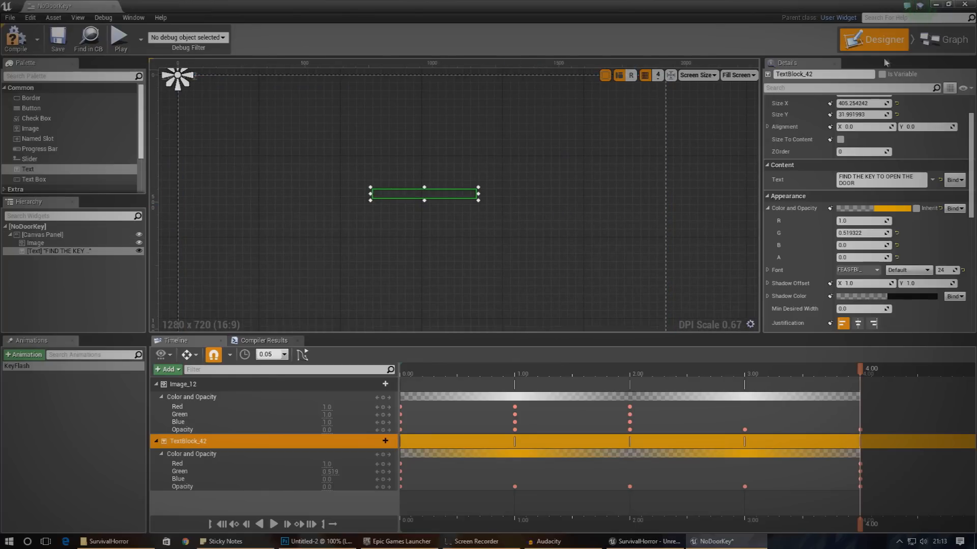
In the widget's event graph, add a Play Animation node executed by Event Construct.
left_click(948, 42)
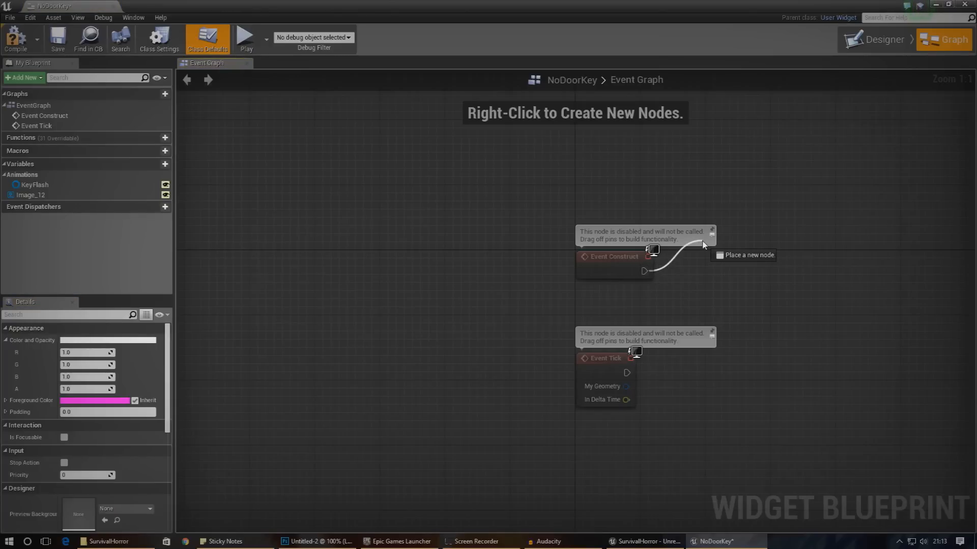
left_click_drag(703, 245, 704, 245)
type("play")
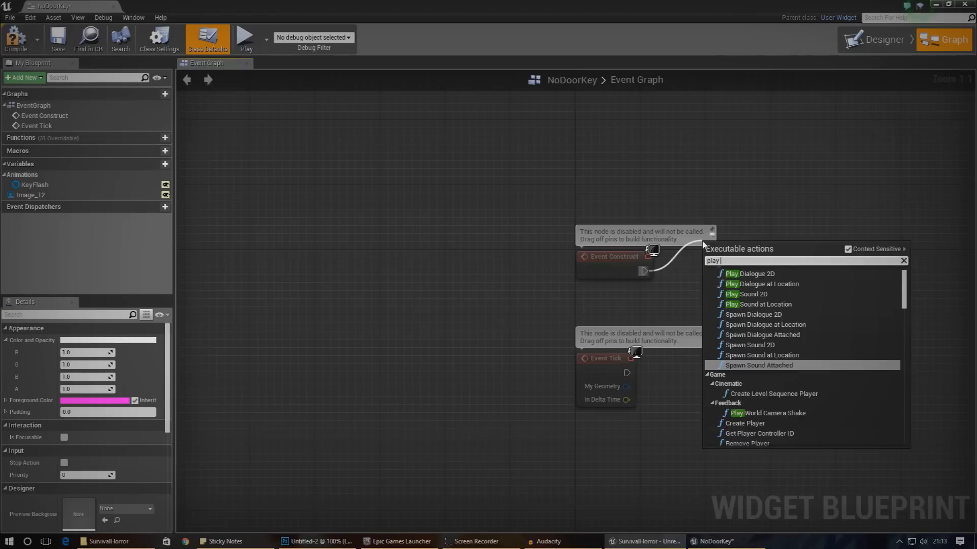
type(" animat")
key("Return")
left_click_drag(736, 261, 770, 172)
right_click_drag(661, 207, 425, 179)
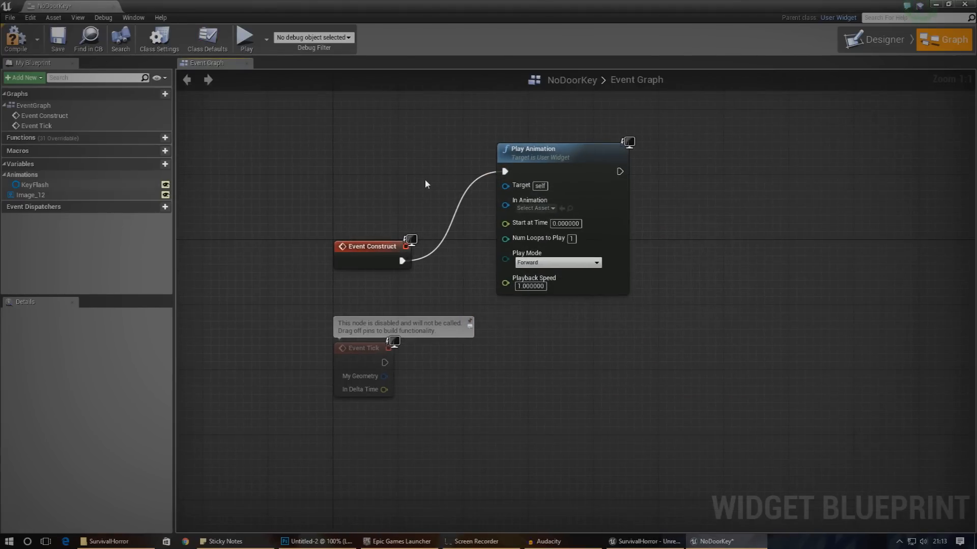
Connect a KeyFlash reference to the Play Animation node's In Animation input and close the widget blueprint.
left_click_drag(34, 184, 503, 205)
left_click(402, 210)
left_click_drag(401, 210, 361, 203)
left_click(394, 166)
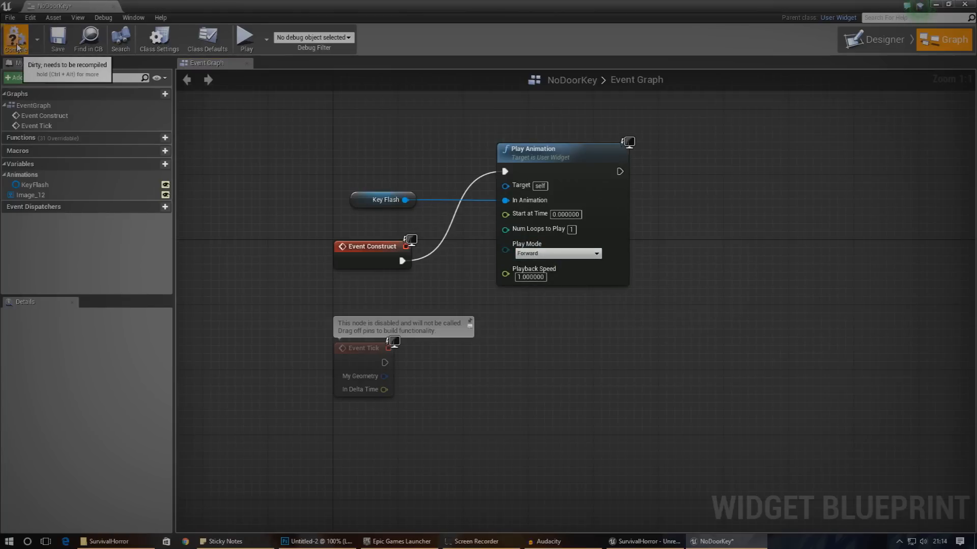
left_click(113, 7)
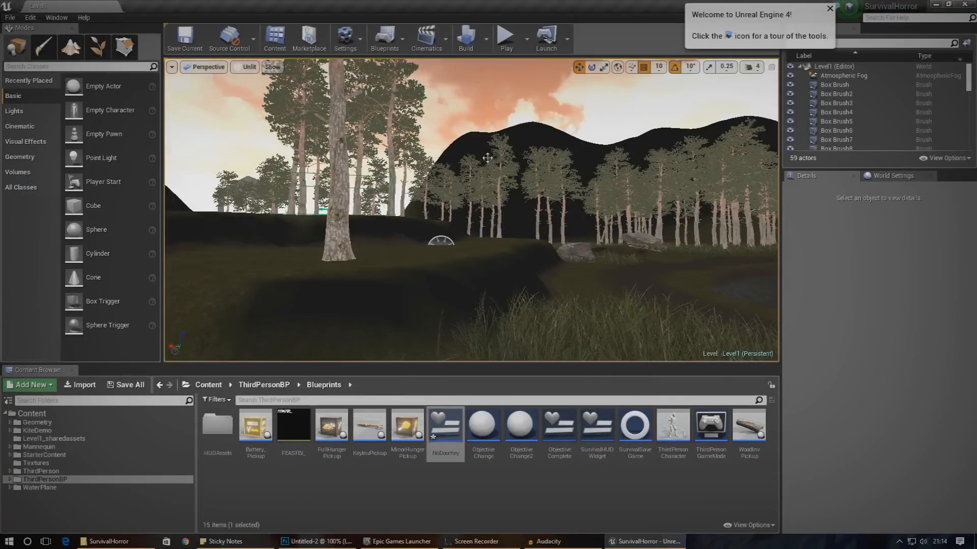
Open the level blueprint and examine the Has Key branch and the Matinee door-opening nodes that follow it.
left_click(385, 38)
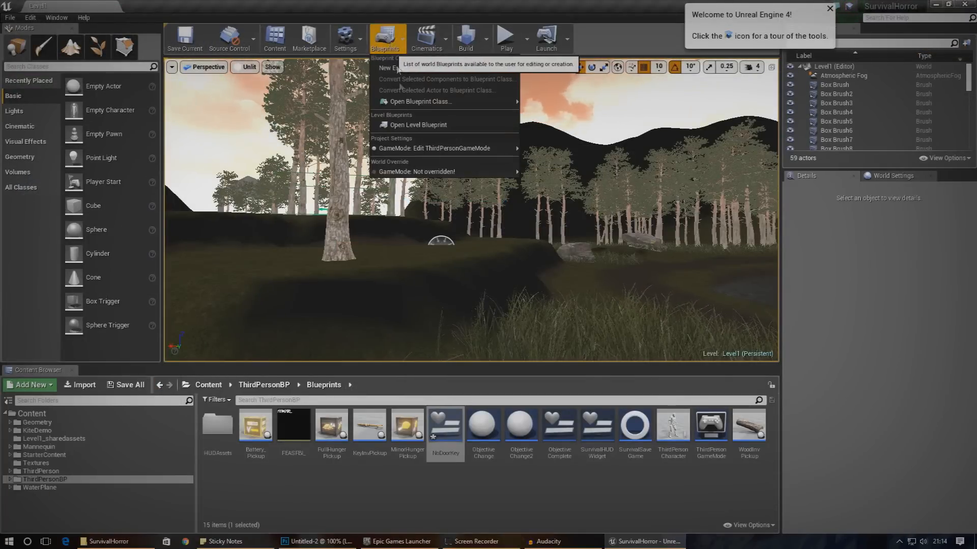
left_click(414, 126)
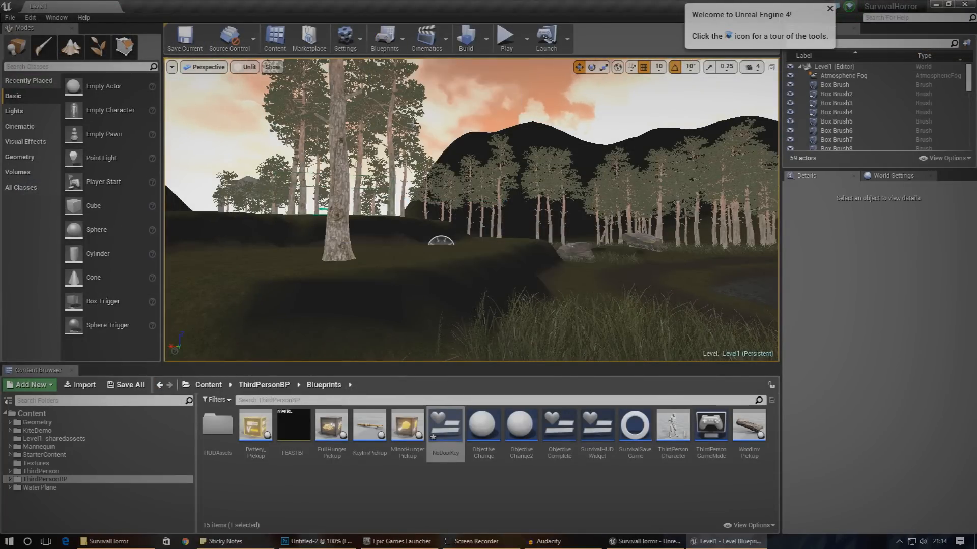
scroll(514, 347, "down", 10)
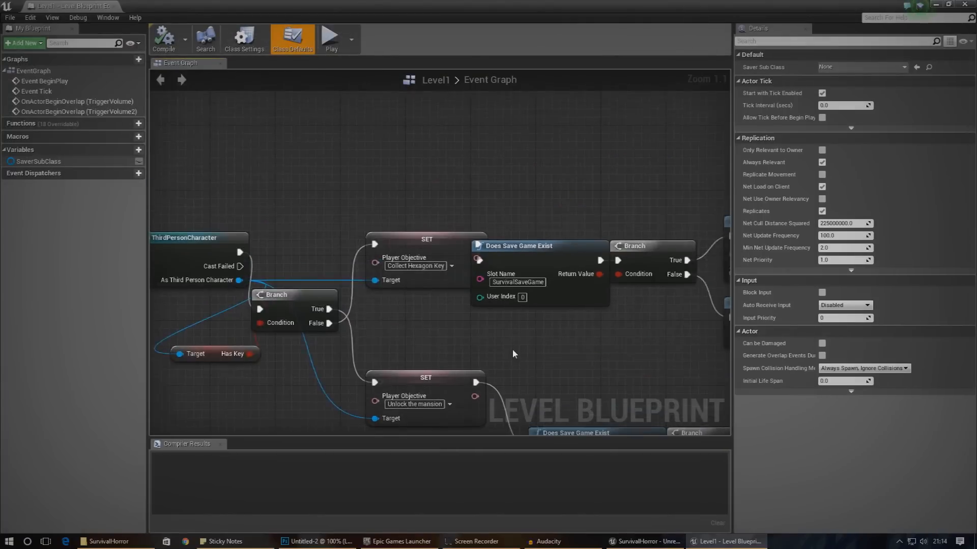
scroll(524, 295, "up", 6)
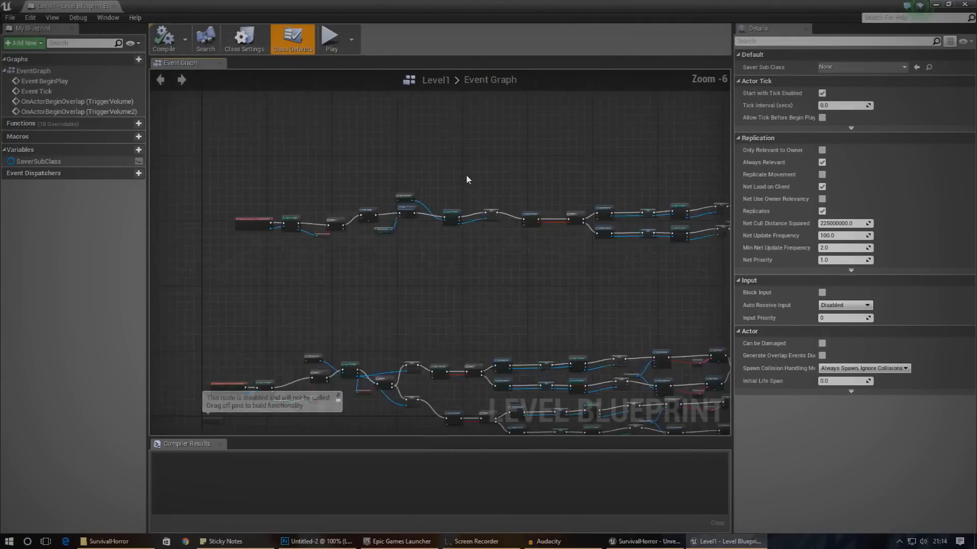
right_click_drag(364, 300, 656, 259)
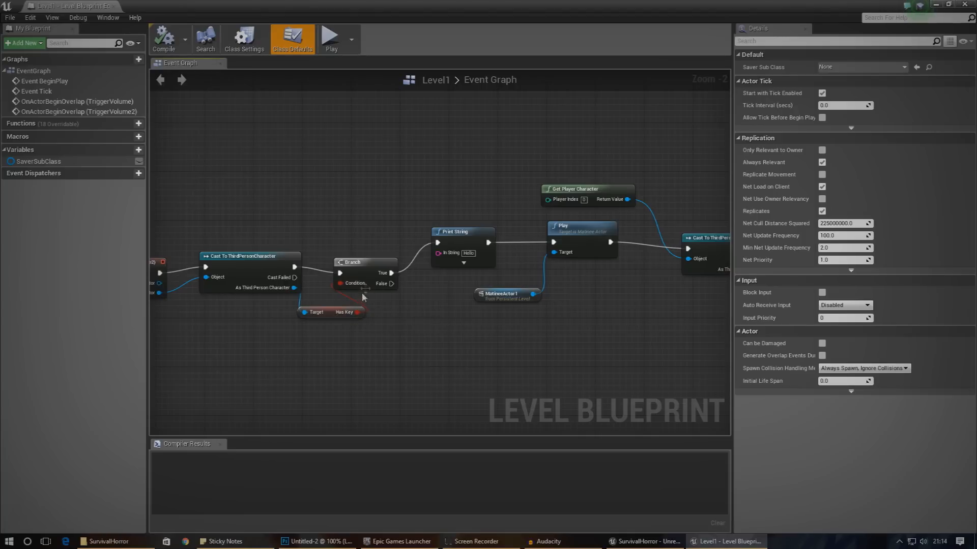
right_click_drag(677, 298, 538, 278)
right_click_drag(654, 289, 482, 283)
scroll(590, 280, "down", 2)
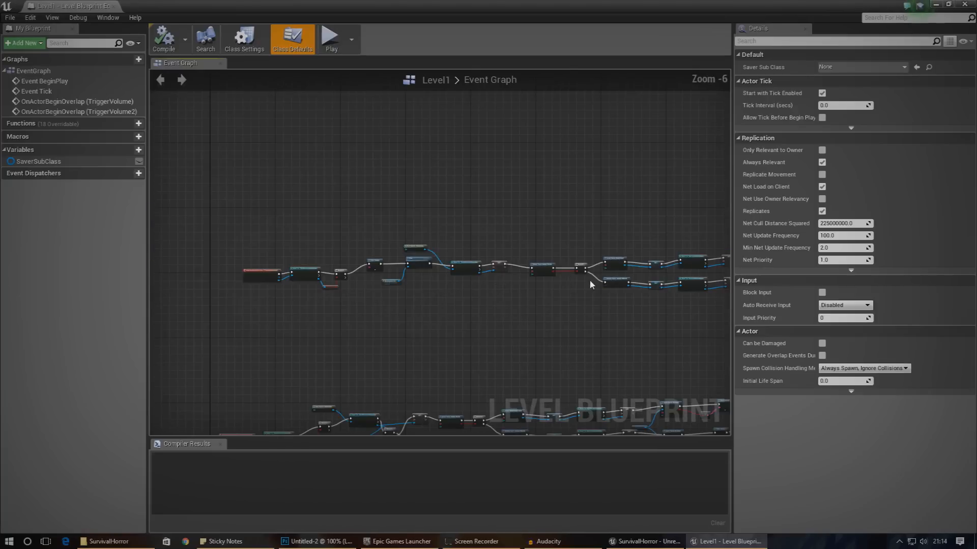
right_click_drag(590, 280, 396, 298)
scroll(226, 266, "up", 4)
right_click_drag(226, 265, 506, 274)
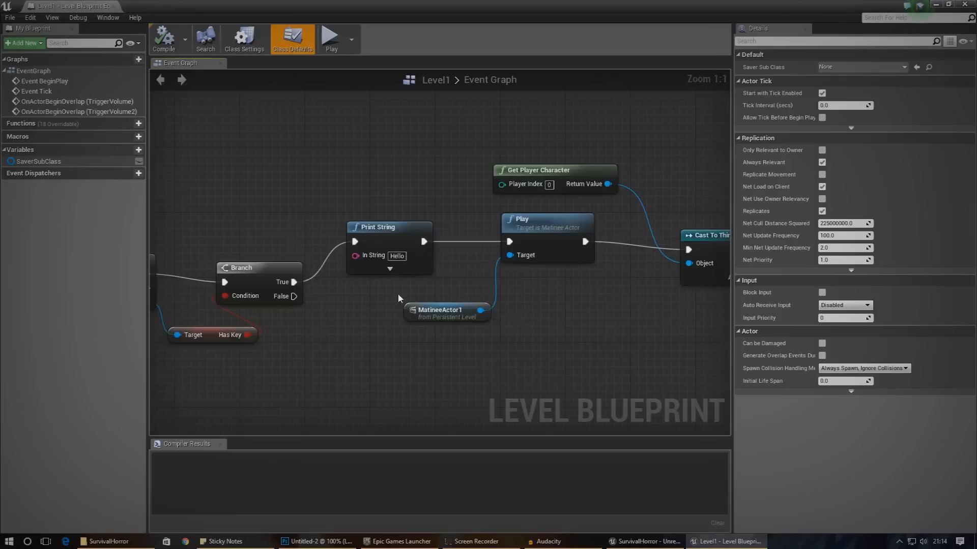
Add a Create Widget node executed by the False output of the Has Key branch.
right_click_drag(299, 294, 389, 279)
left_click_drag(375, 282, 412, 310)
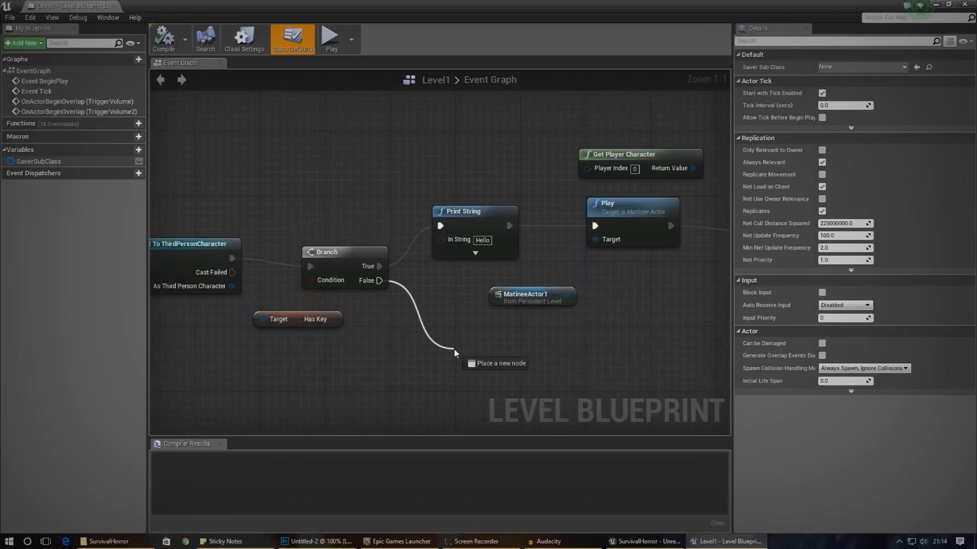
left_click_drag(454, 353, 454, 353)
type("create")
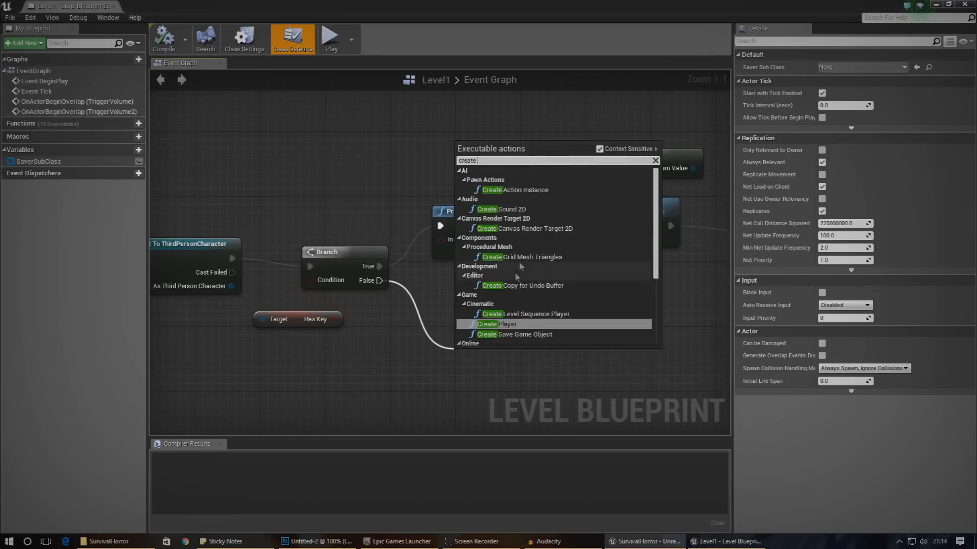
type(" widget")
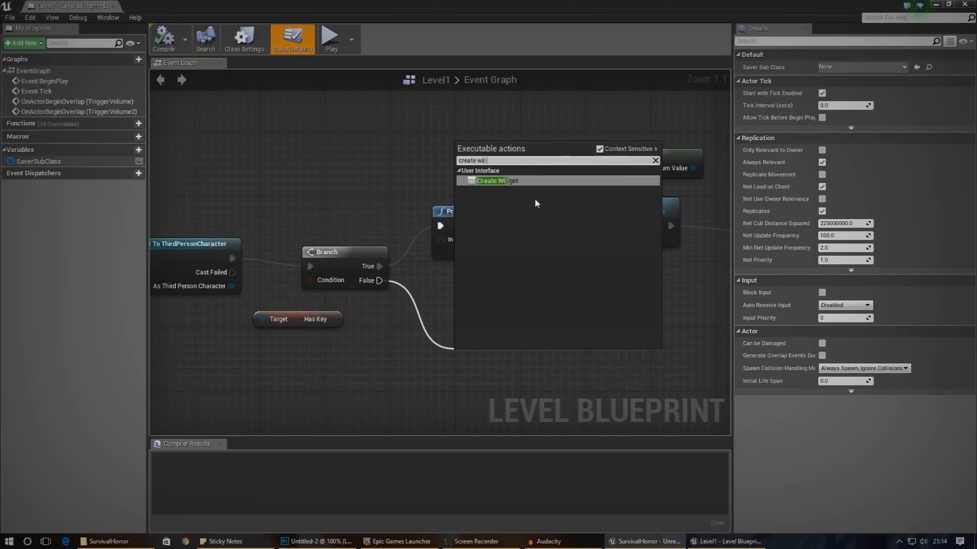
key("Return")
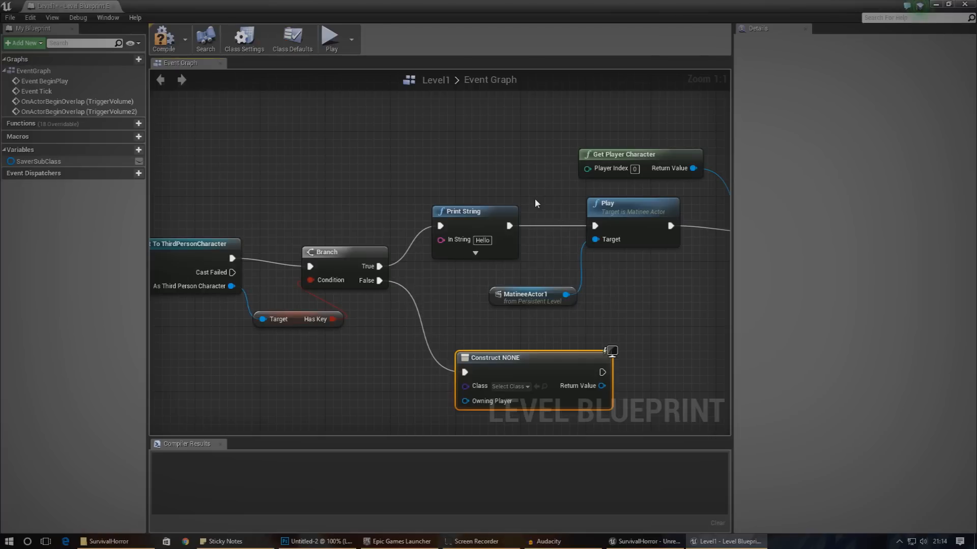
Set the new Create Widget node's class to NoDoorKey.
left_click(504, 388)
type("key")
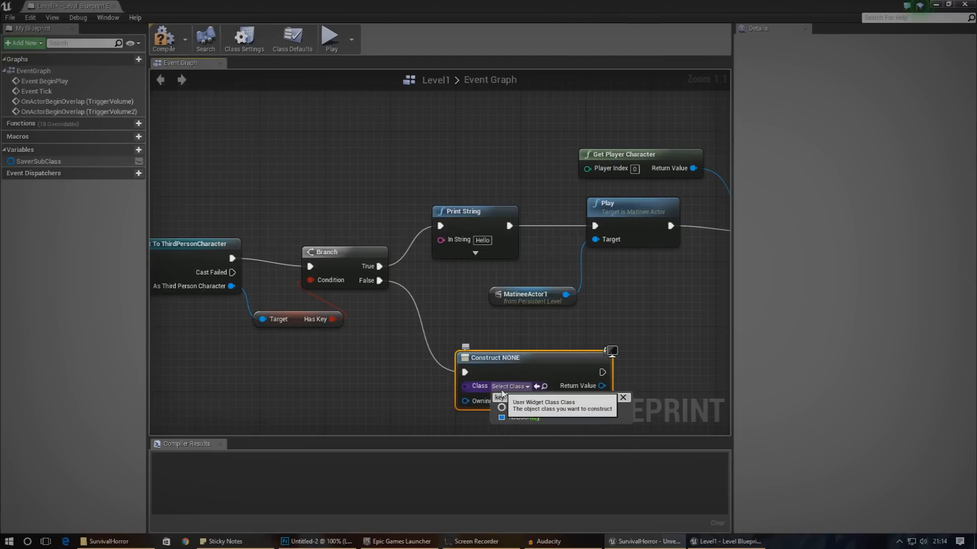
left_click(523, 418)
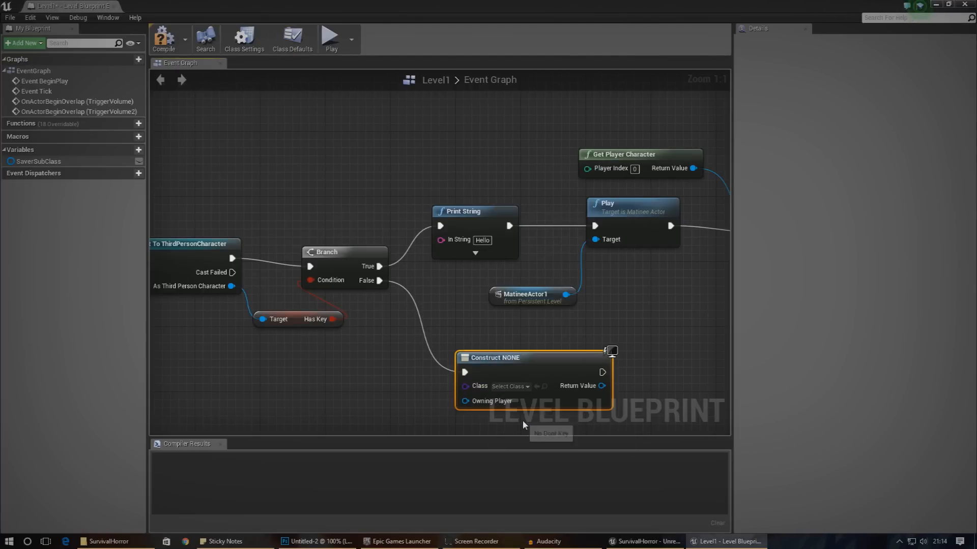
left_click(575, 333)
Add an Add to Viewport node from the widget's Return Value, place it beside the Create node and close the level blueprint.
right_click_drag(634, 338, 499, 334)
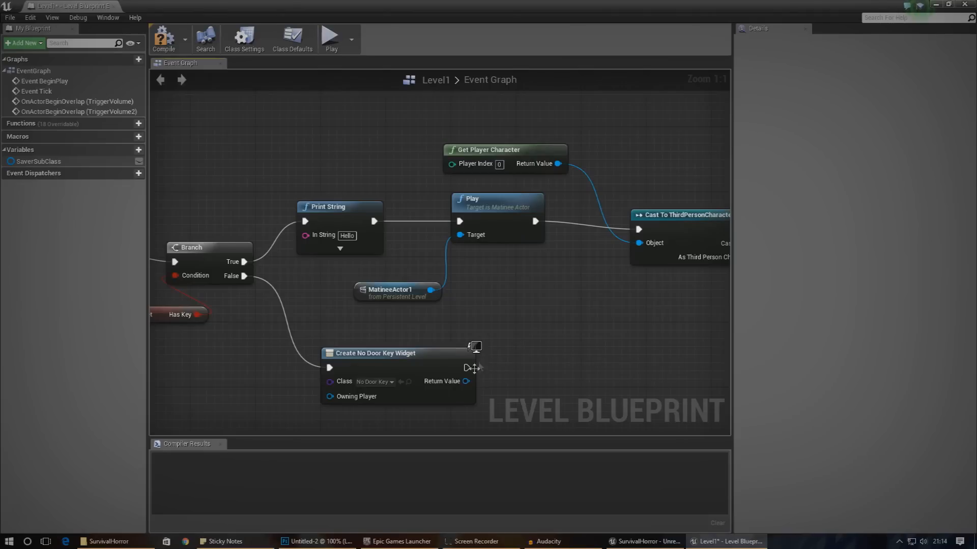
left_click_drag(467, 382, 551, 367)
type("add to")
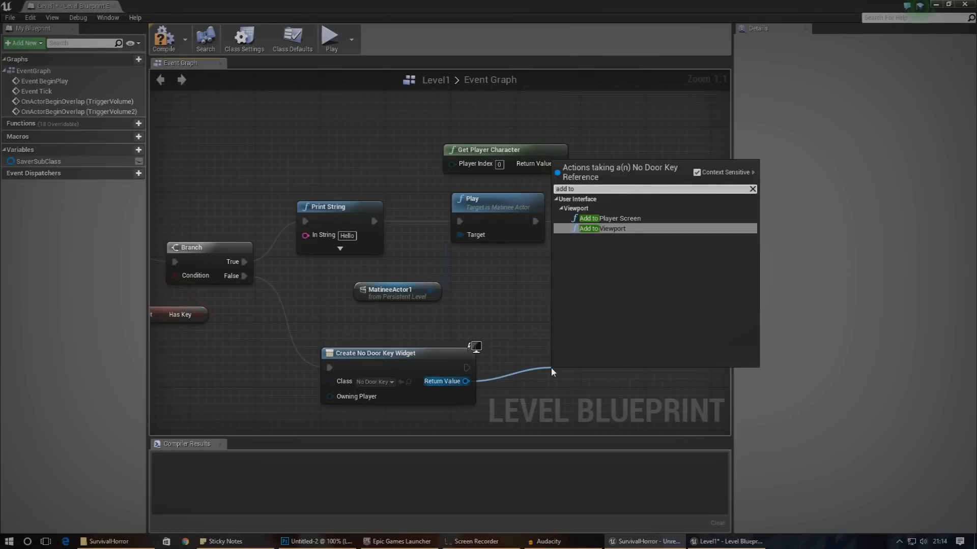
key("Return")
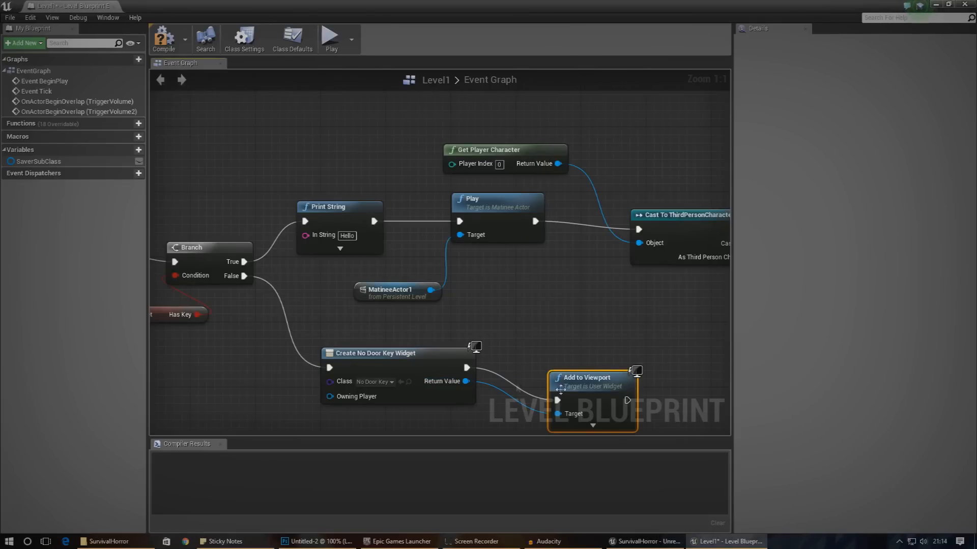
left_click_drag(560, 389, 519, 341)
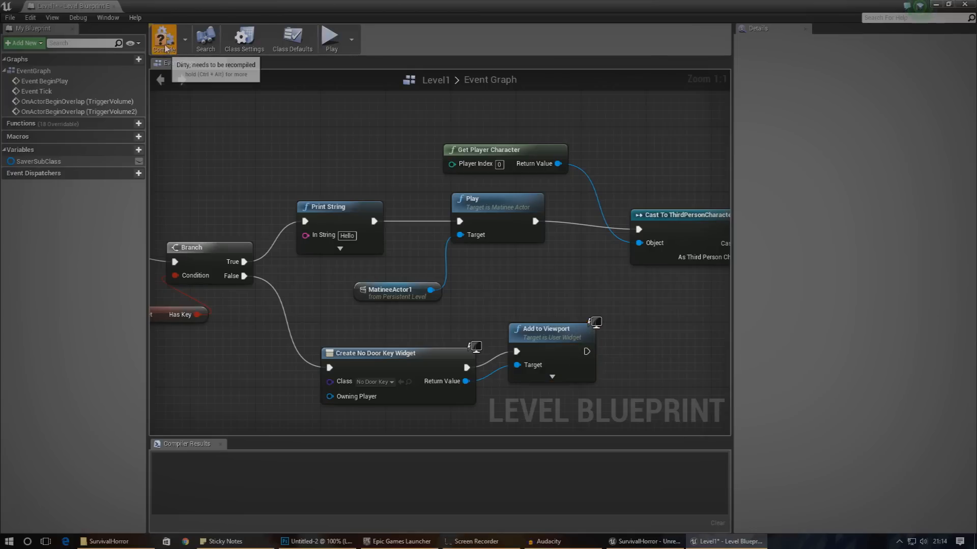
left_click(114, 7)
Play the level in the editor and sprint through the forest to the mansion door without collecting the key.
left_click(507, 43)
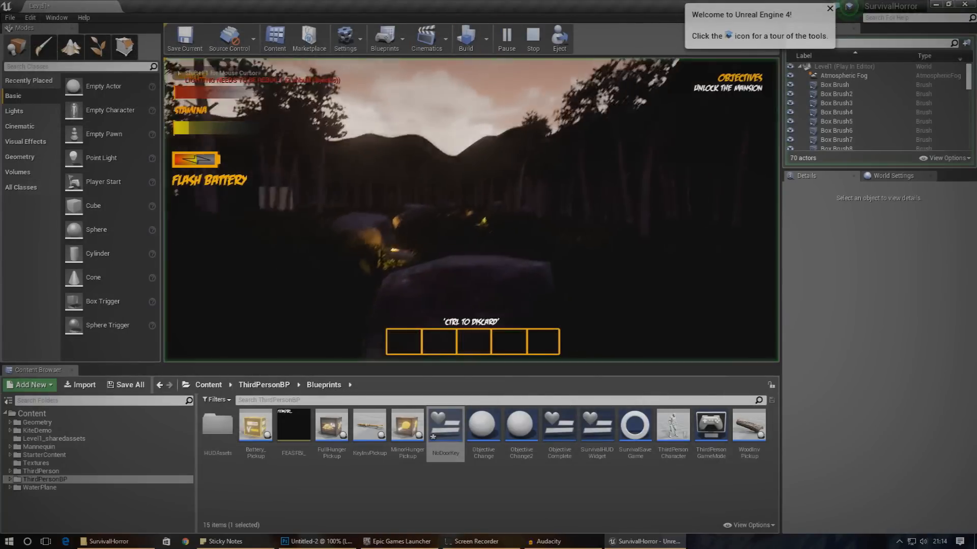
key("shift+w")
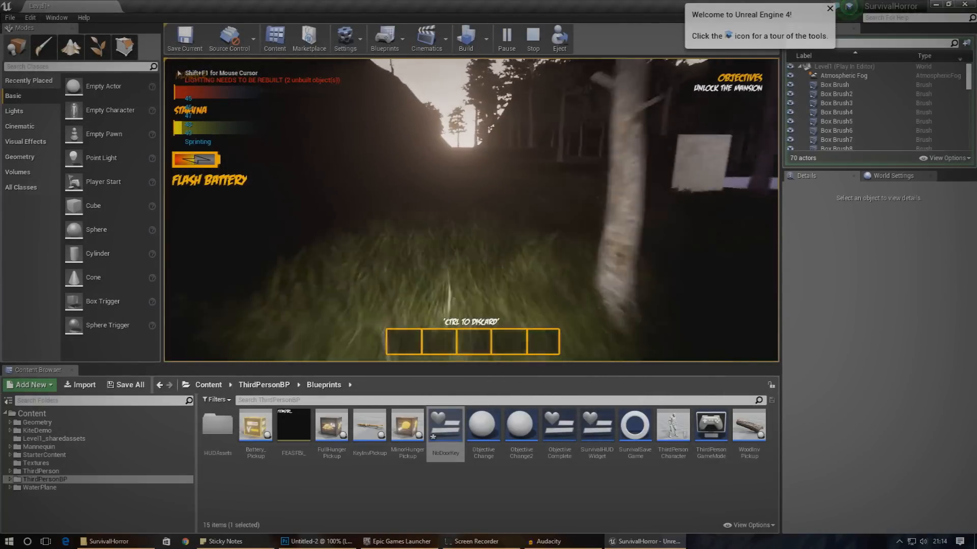
key("shift+w")
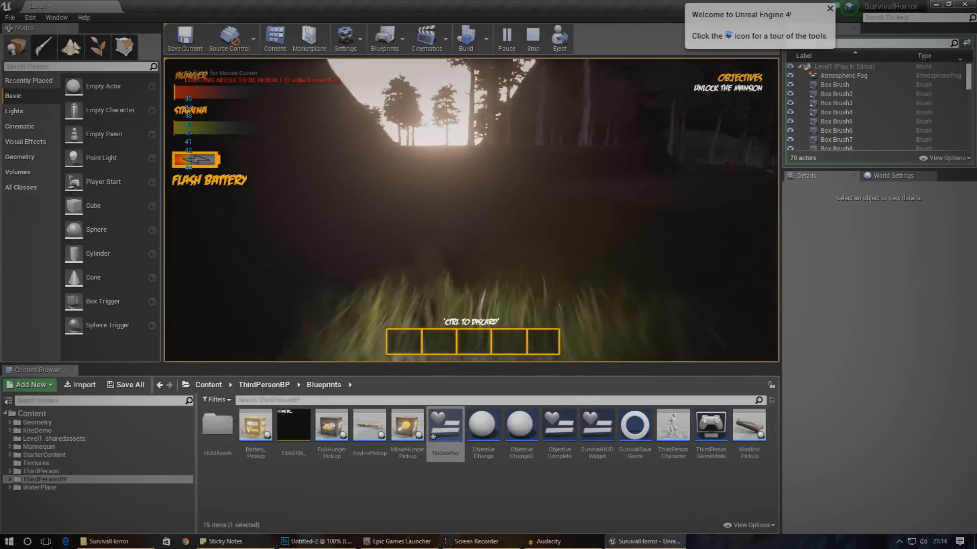
key("shift+w")
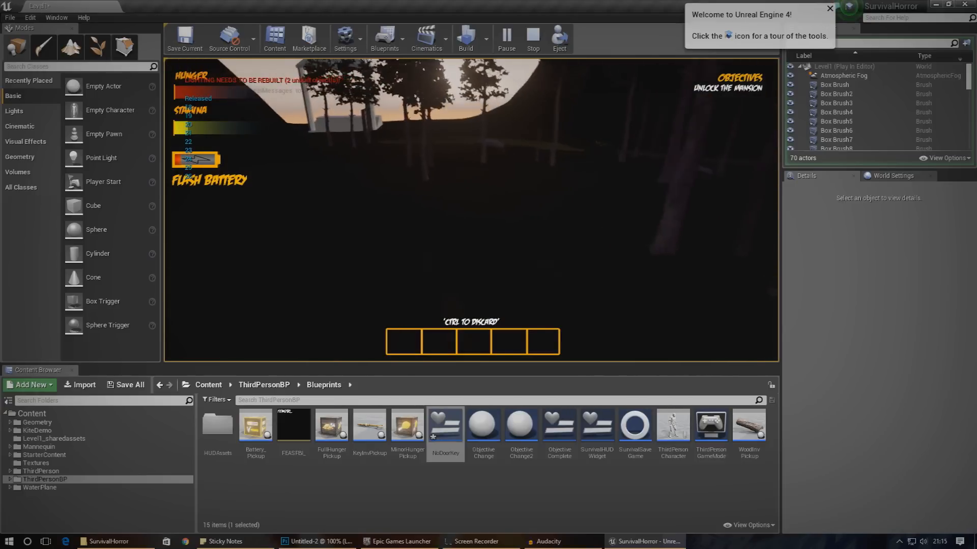
key("shift+w")
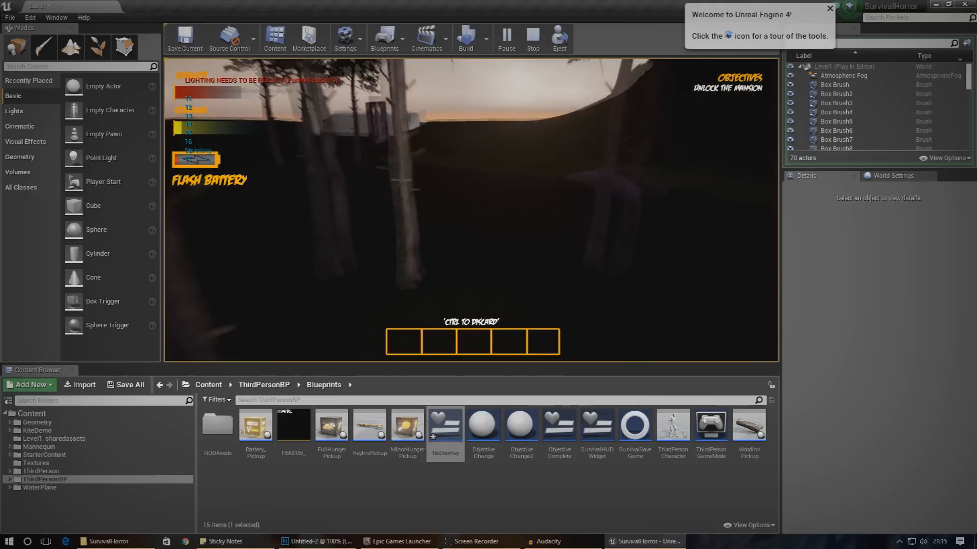
key("shift+w")
key("w")
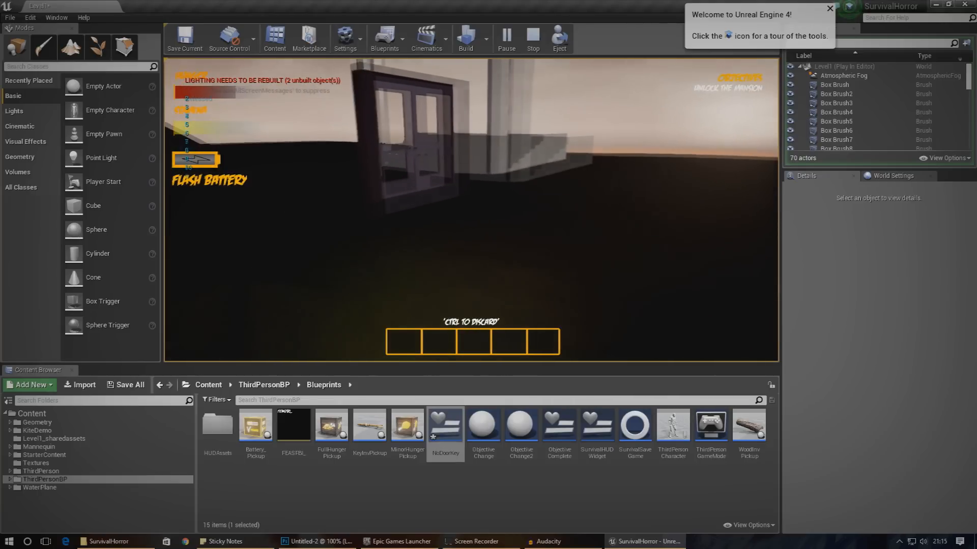
Back away from the locked door and approach it again to check the key prompt, and stop the play session.
key("s")
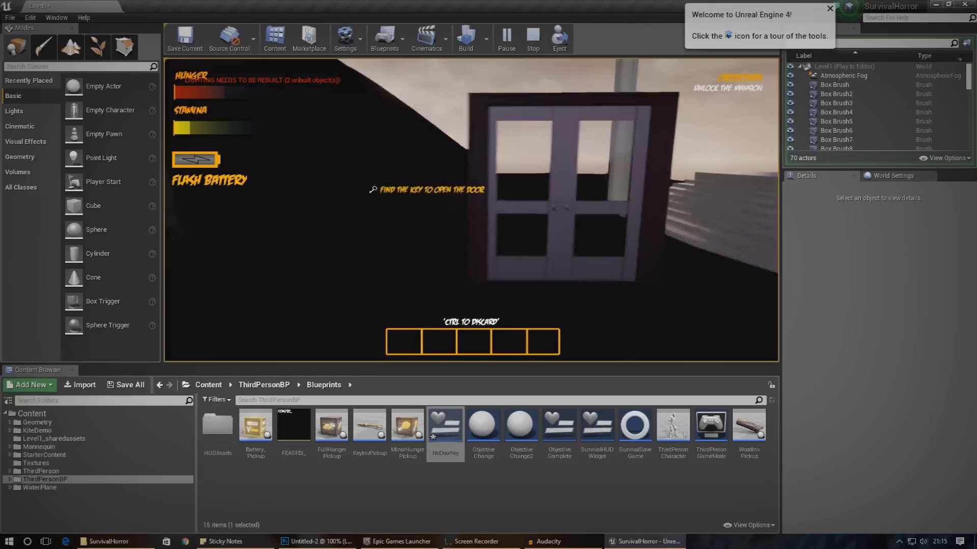
key("s")
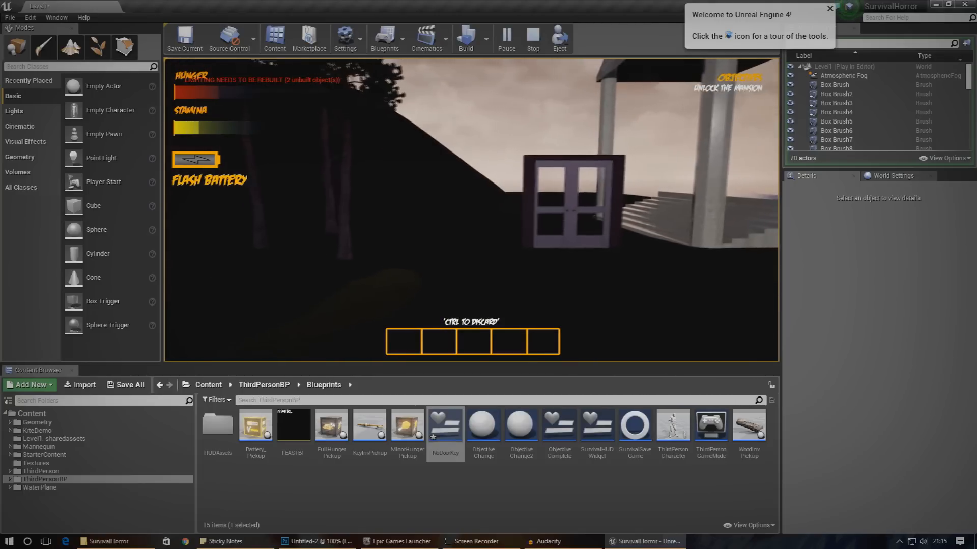
key("w")
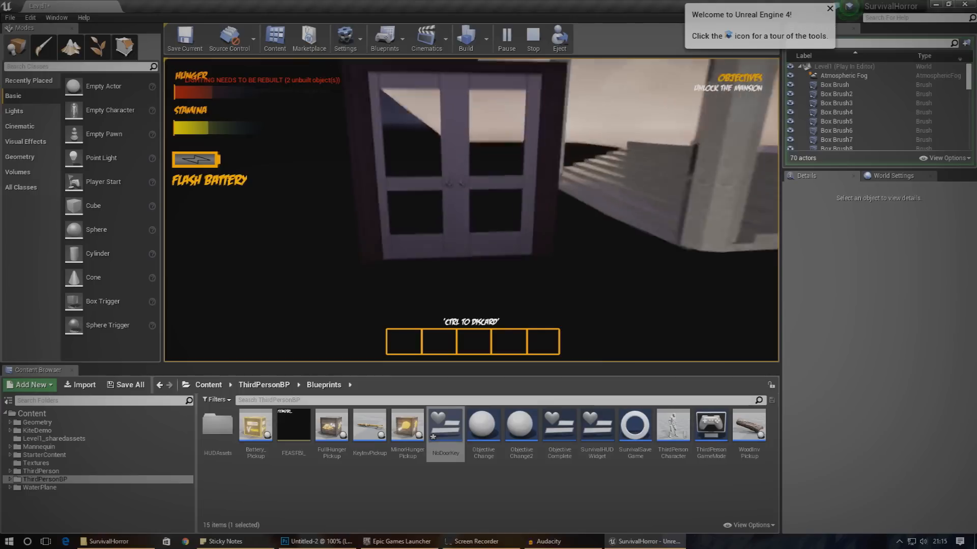
key("w")
key("e")
key("shift+w")
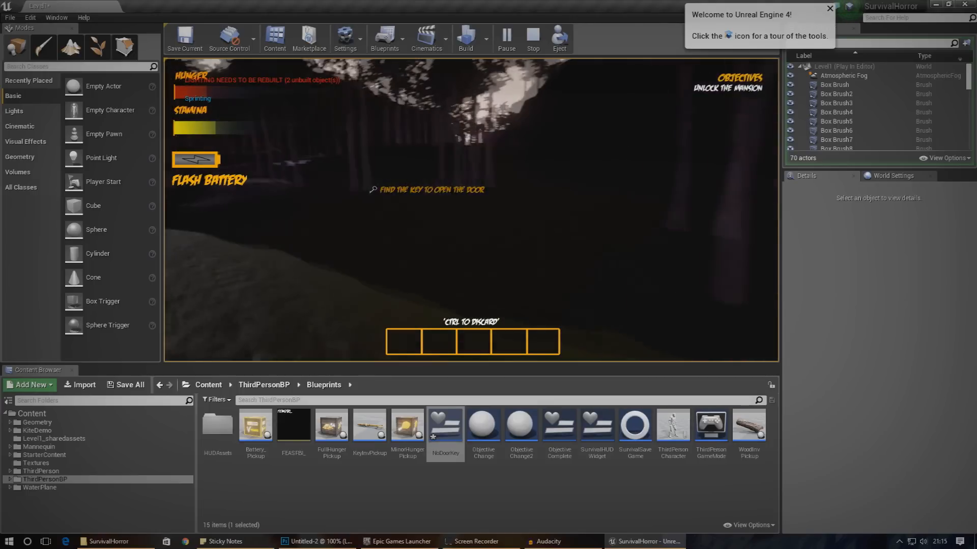
key("shift+w")
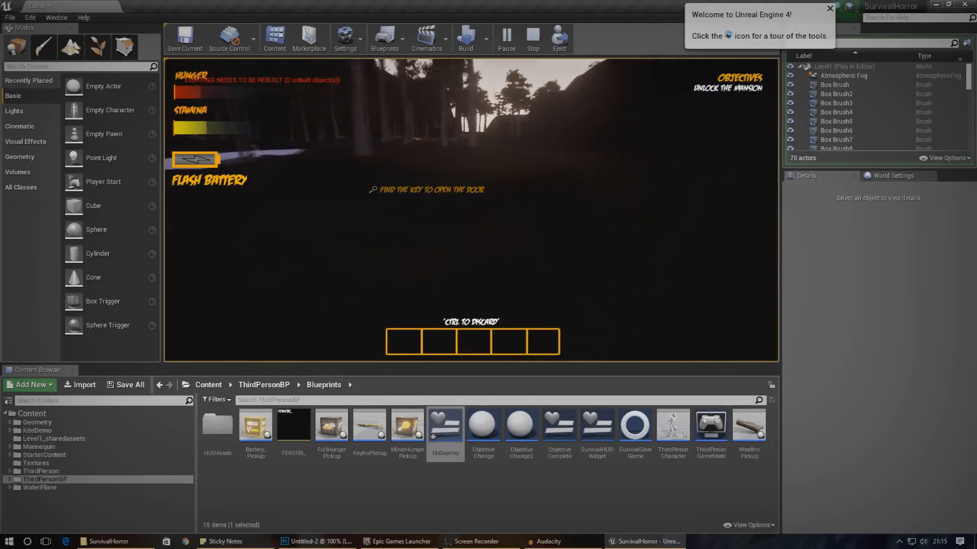
key("Escape")
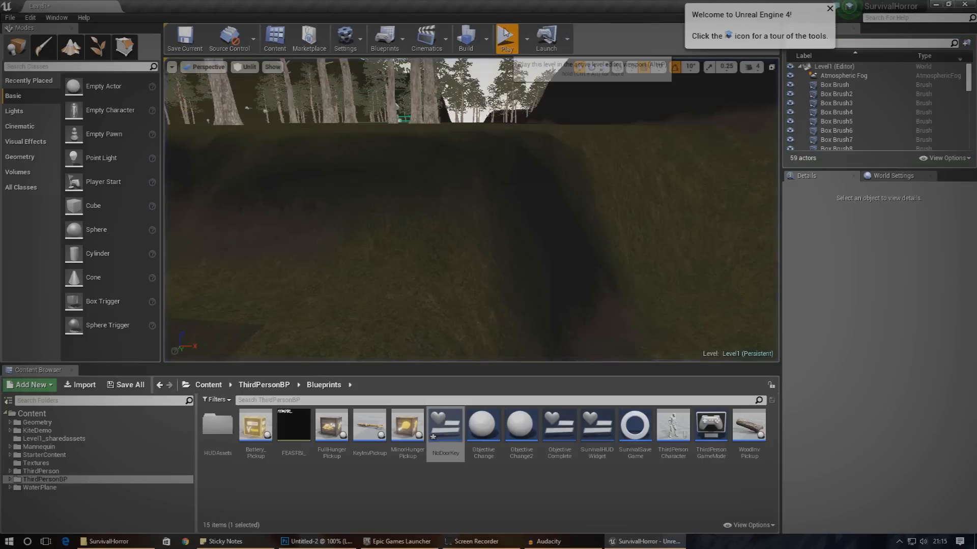
Start a new play session and collect the key lying near the lake.
key("alt+p")
key("shift+w")
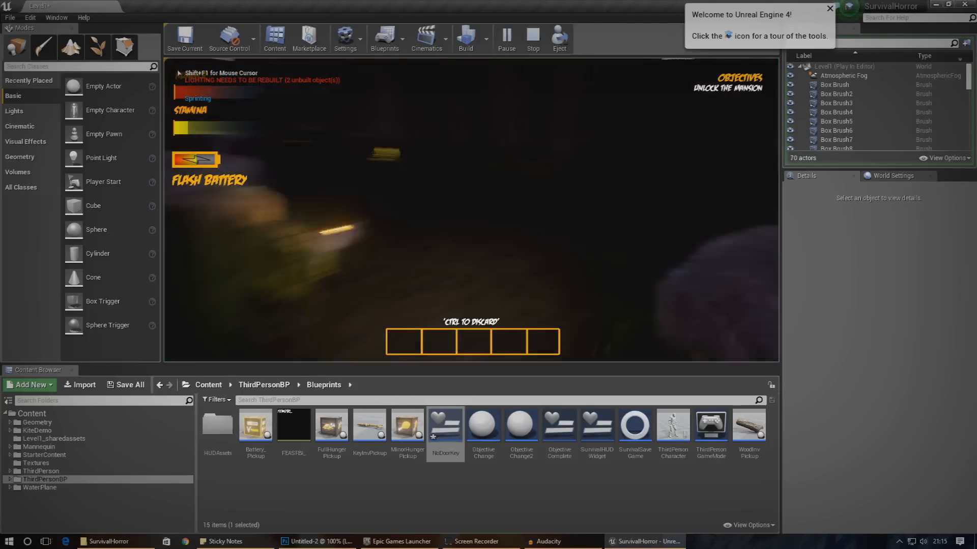
key("shift+w")
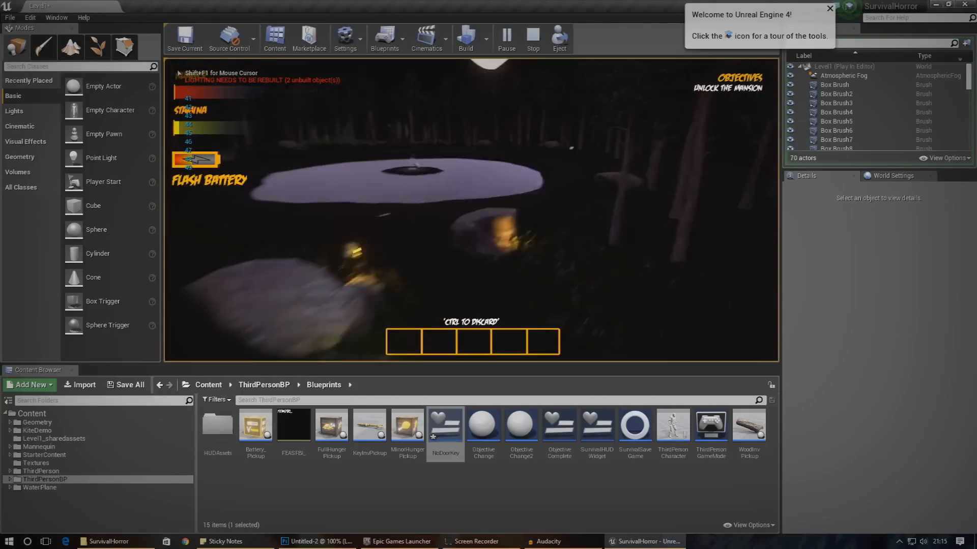
key("shift+w")
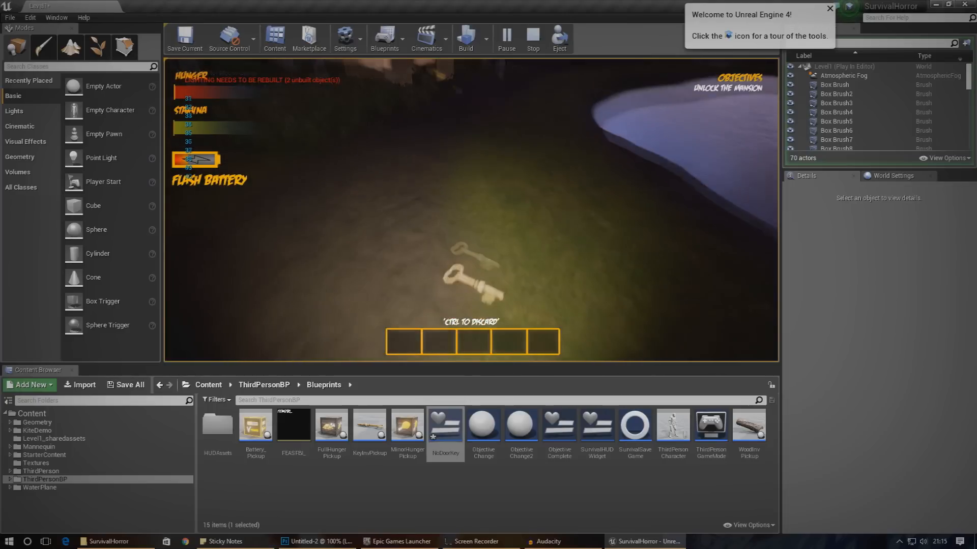
key("shift+w")
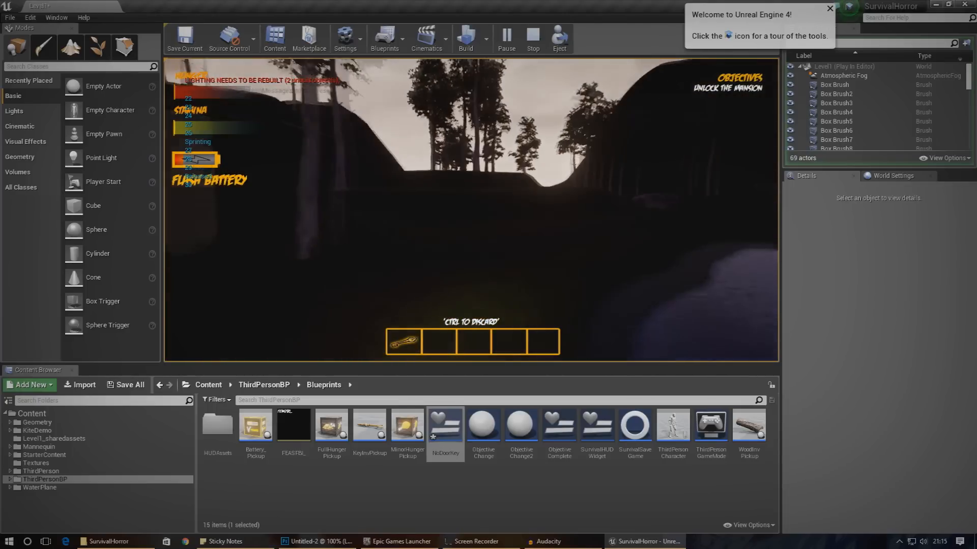
Carry the key to the mansion door to test that it opens without the prompt, and end the play session.
key("shift+w")
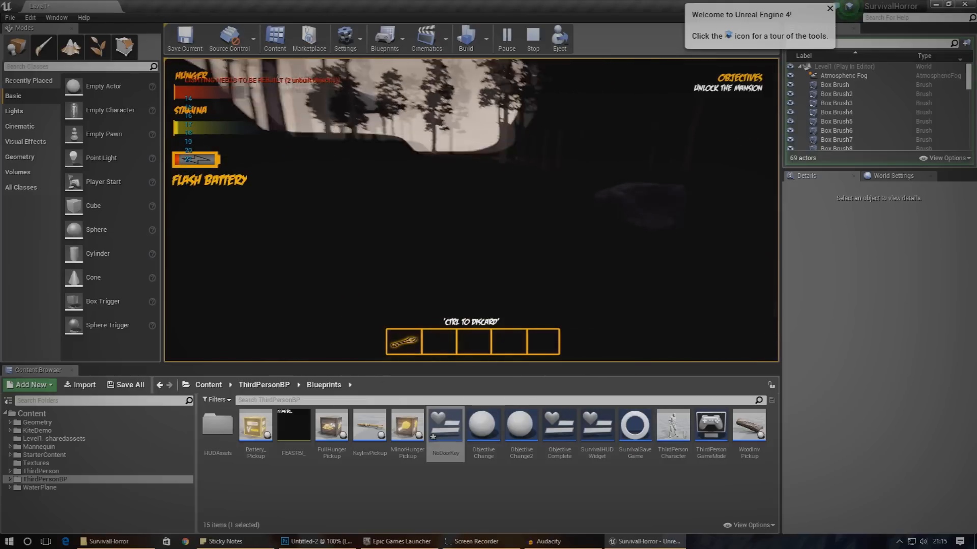
key("shift+w")
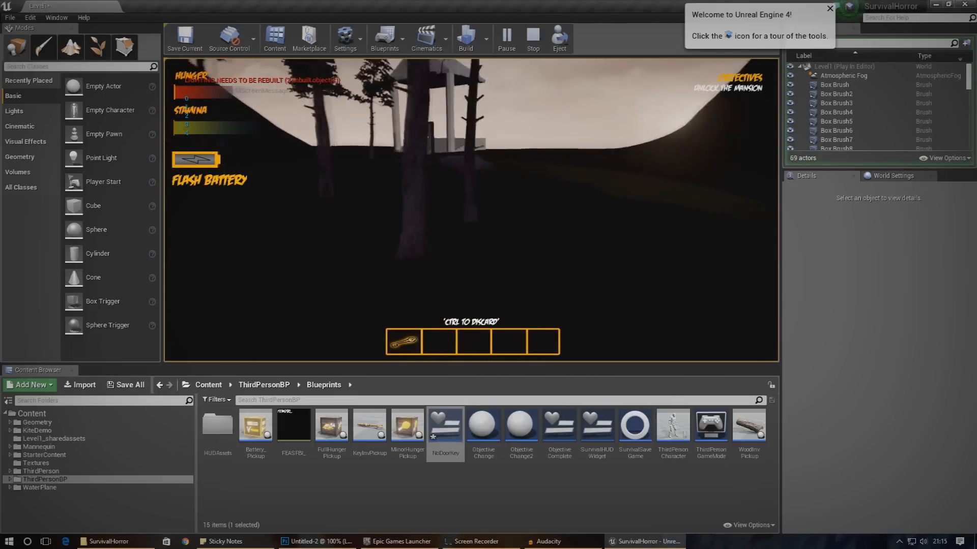
key("w")
key("w")
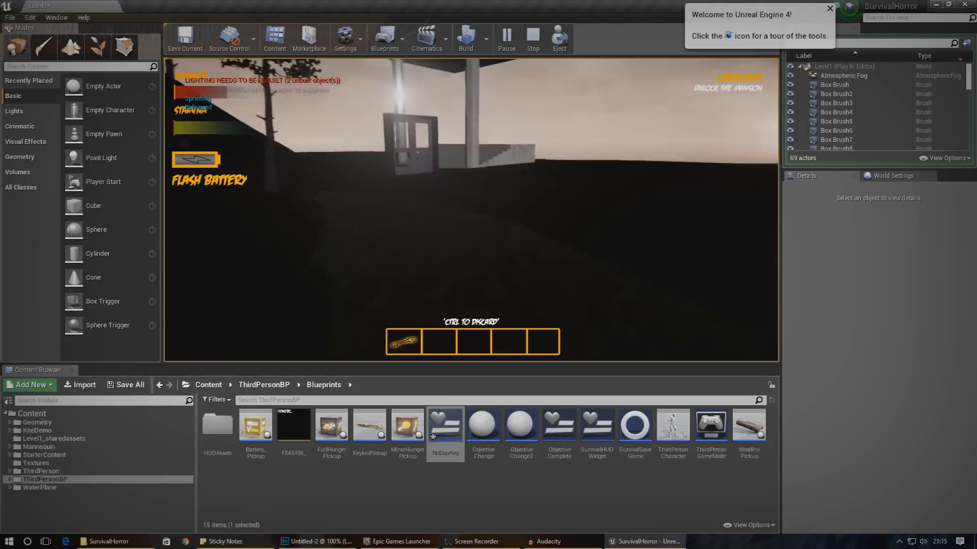
key("w")
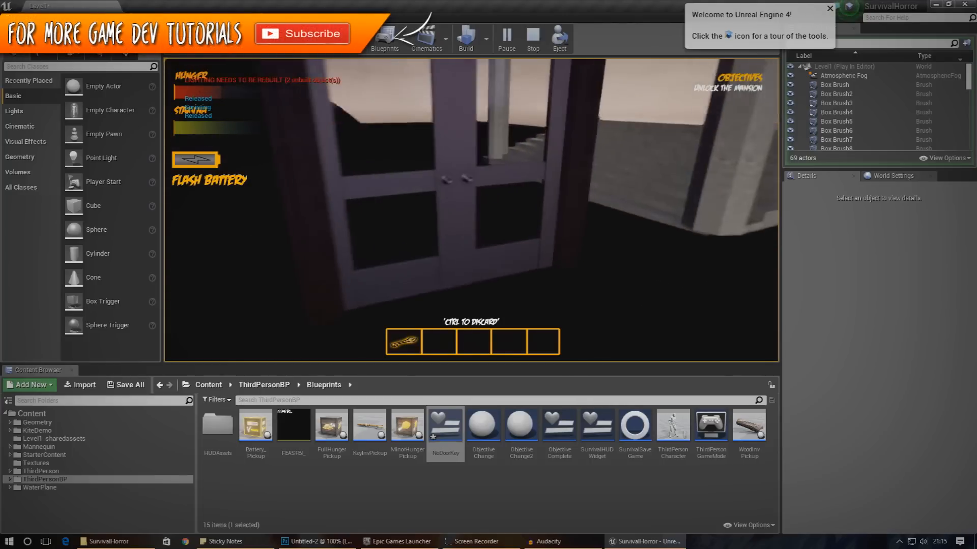
key("s")
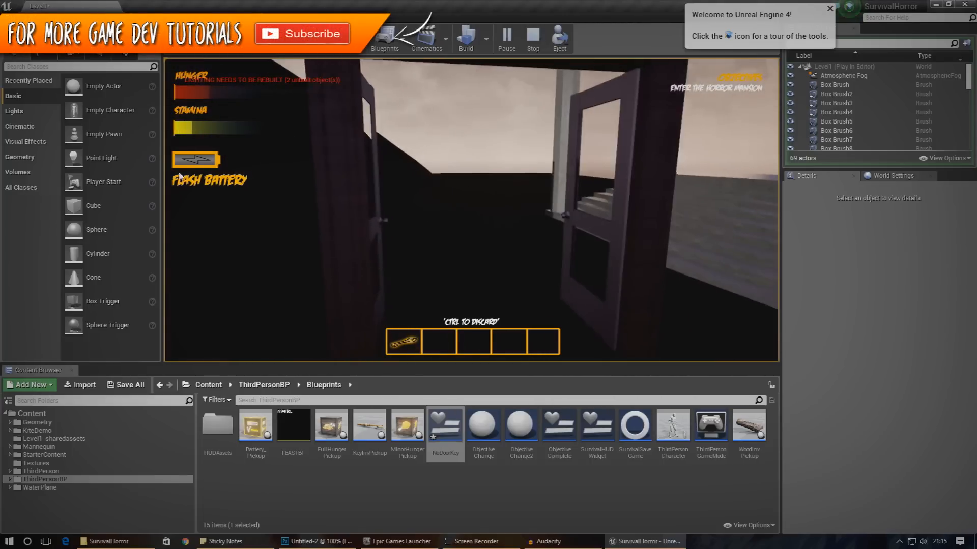
key("Escape")
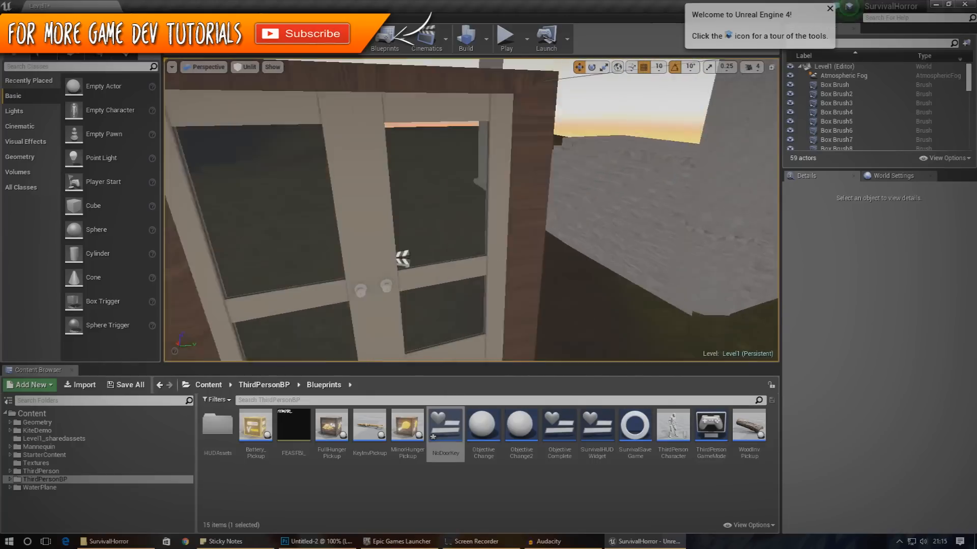